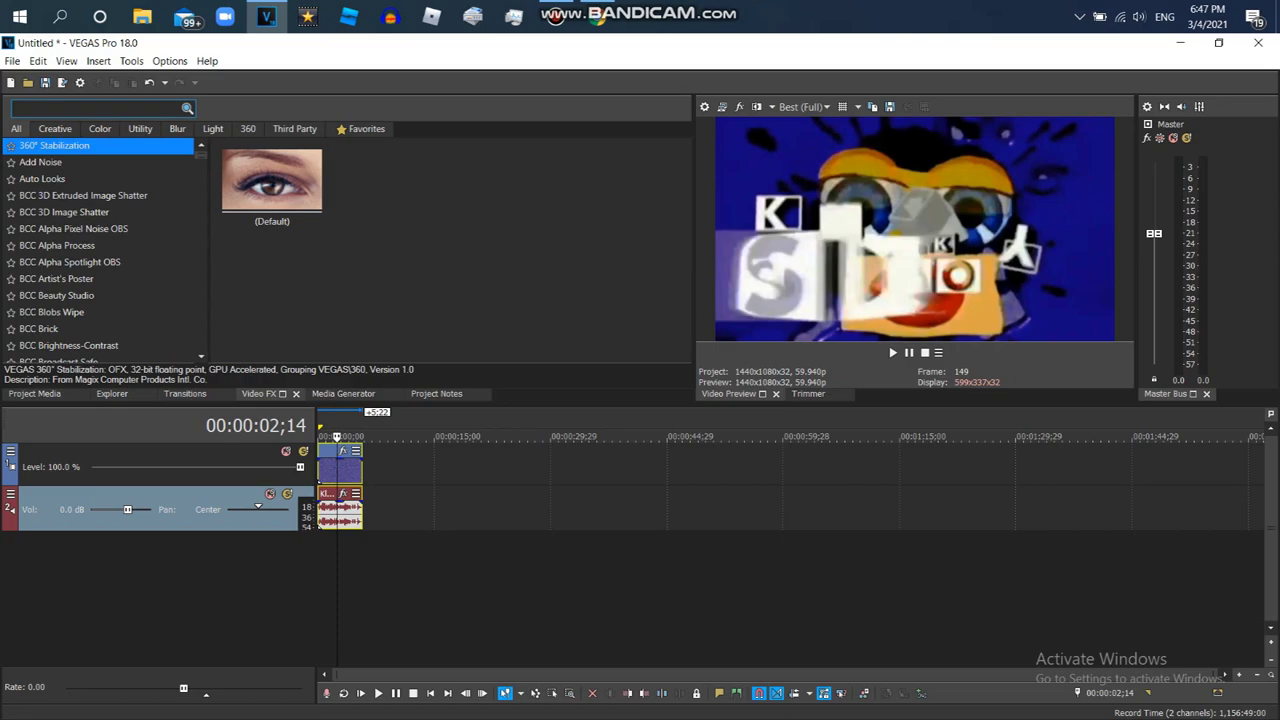
# Apply the Deform effect's -100 Zoom preset to the video event and set its amount to 0.650.
pyautogui.scroll(-20, 104, 250)
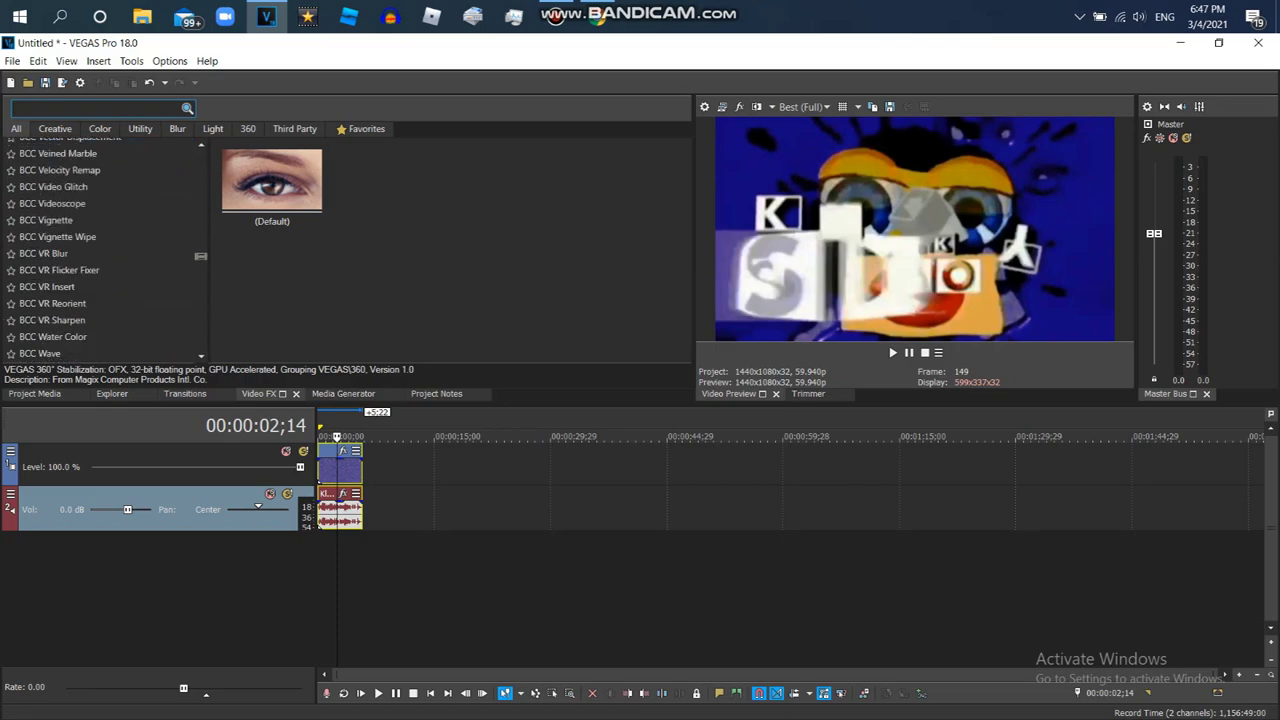
pyautogui.scroll(4, 104, 250)
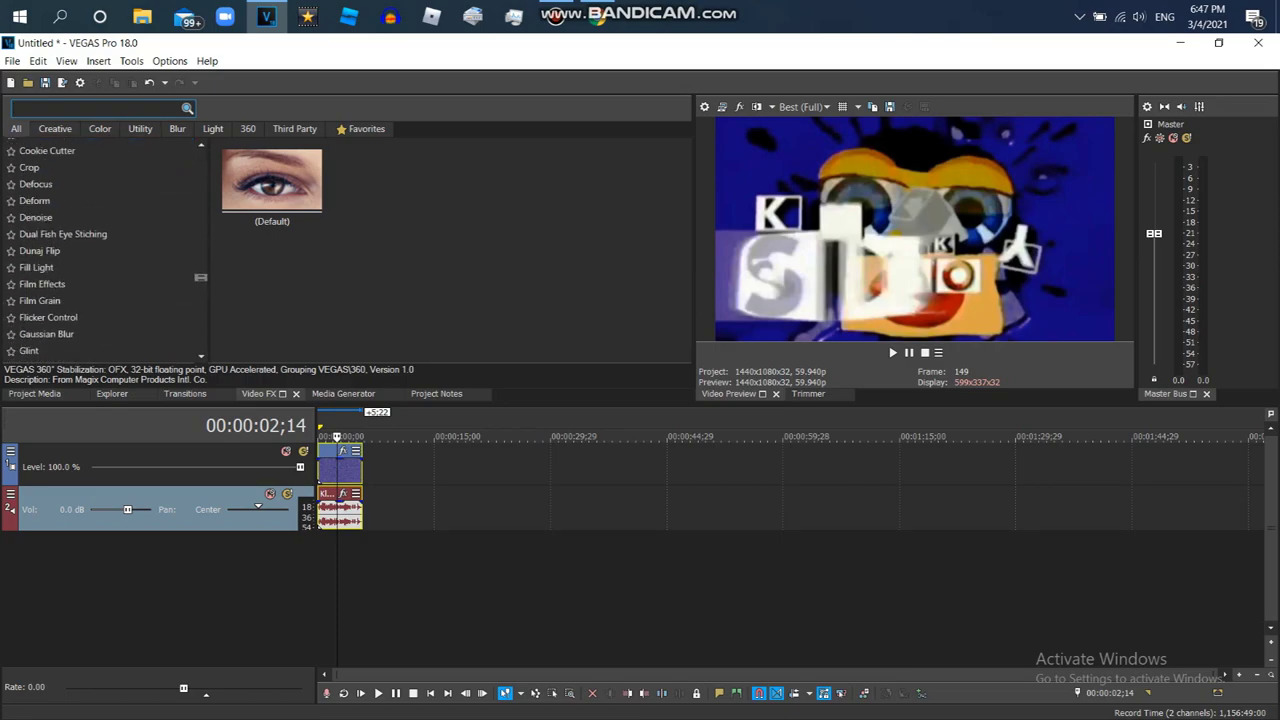
pyautogui.click(40, 201)
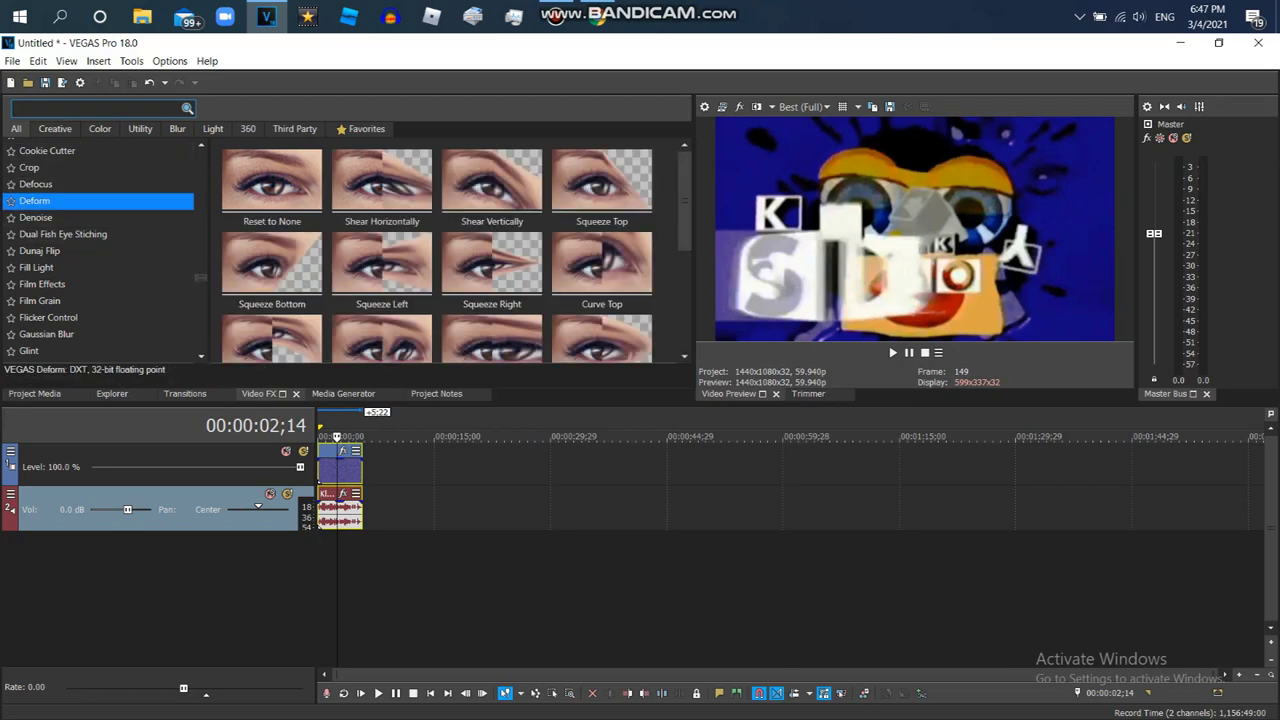
pyautogui.scroll(-3, 602, 210)
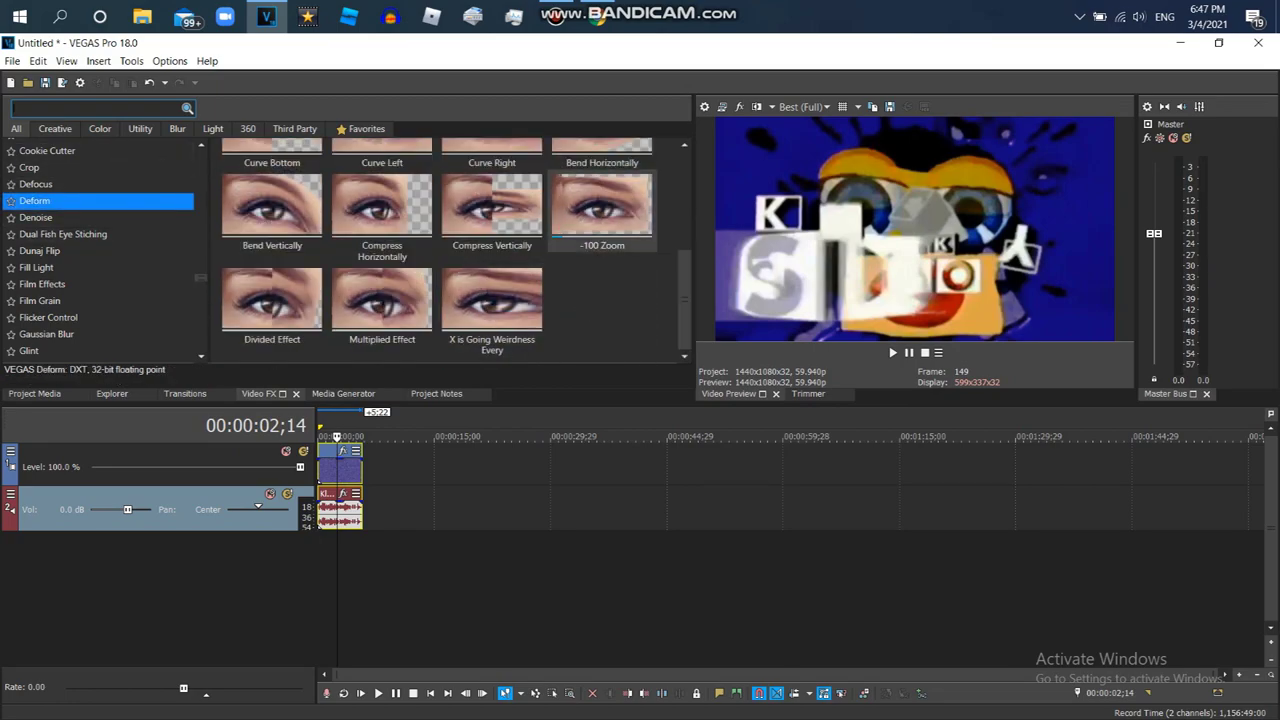
pyautogui.moveTo(602, 210); pyautogui.dragTo(341, 467)
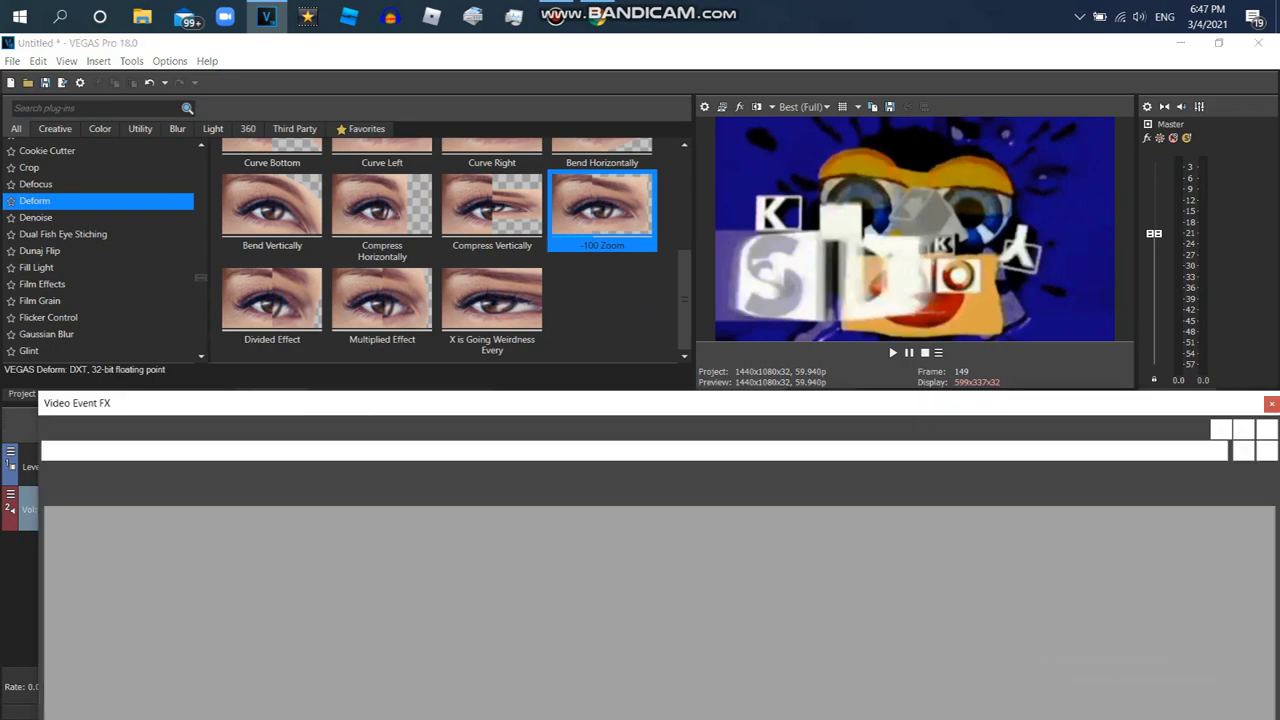
pyautogui.moveTo(166, 521); pyautogui.dragTo(203, 521)
pyautogui.click(254, 521)
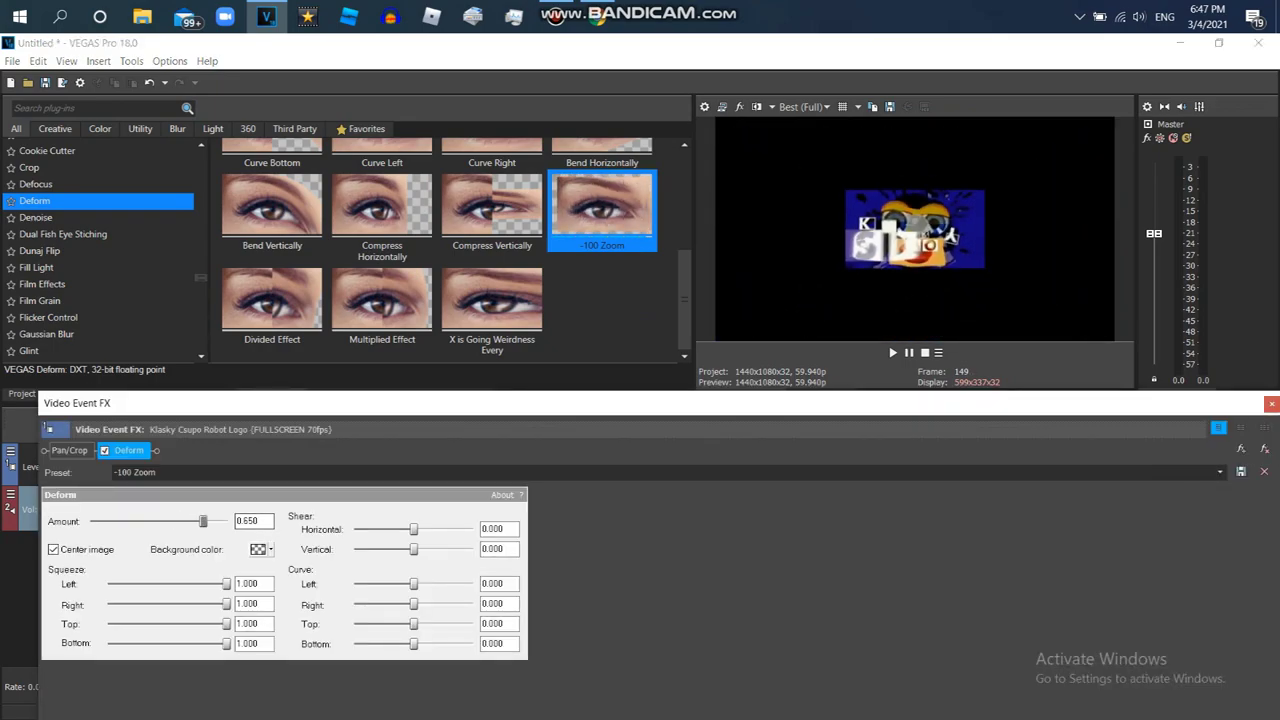
pyautogui.click(1271, 404)
# Add two more -100 Zoom Deform effects to the video event, with amounts of -1.000 and -0.450.
pyautogui.moveTo(602, 210); pyautogui.dragTo(341, 560)
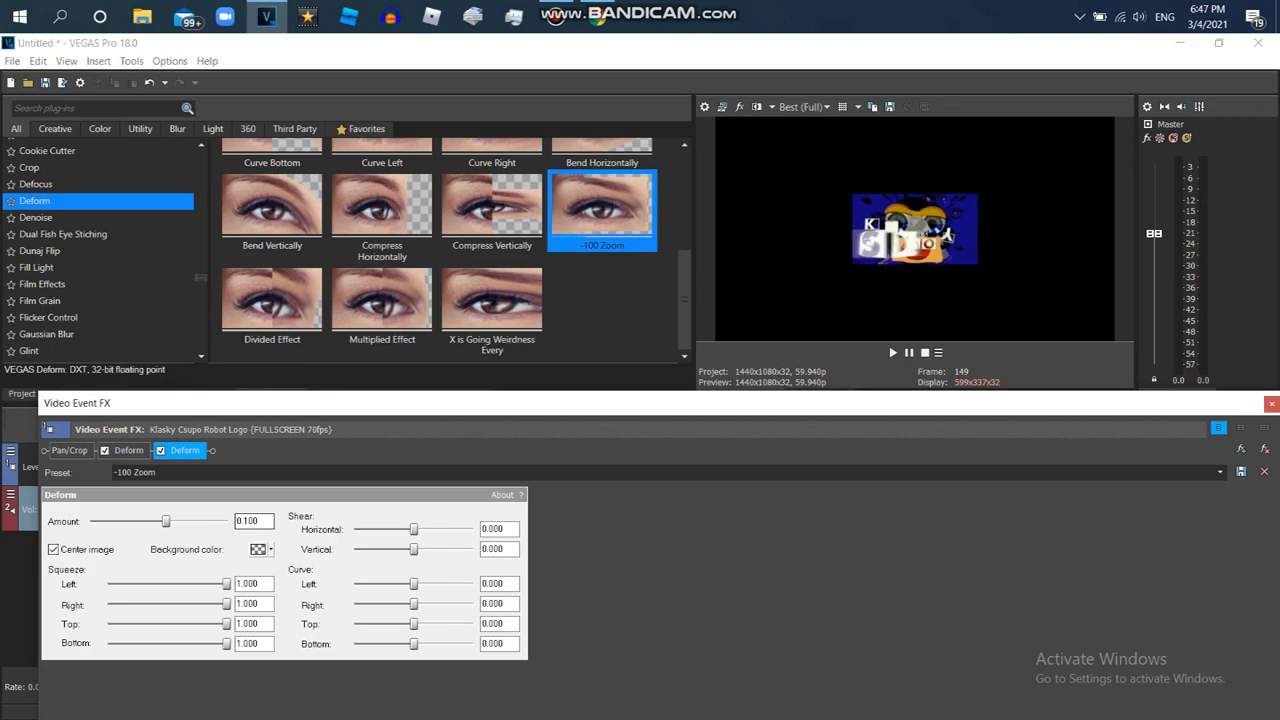
pyautogui.moveTo(166, 521); pyautogui.dragTo(92, 521)
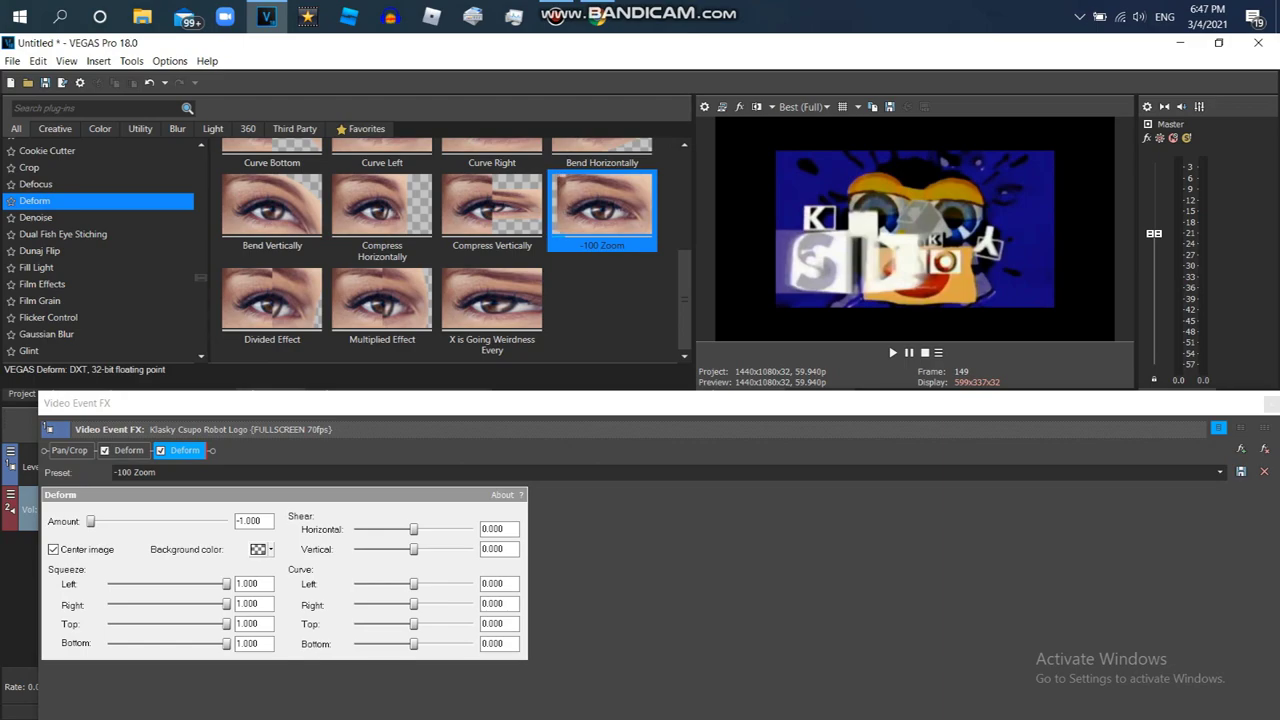
pyautogui.doubleClick(602, 210)
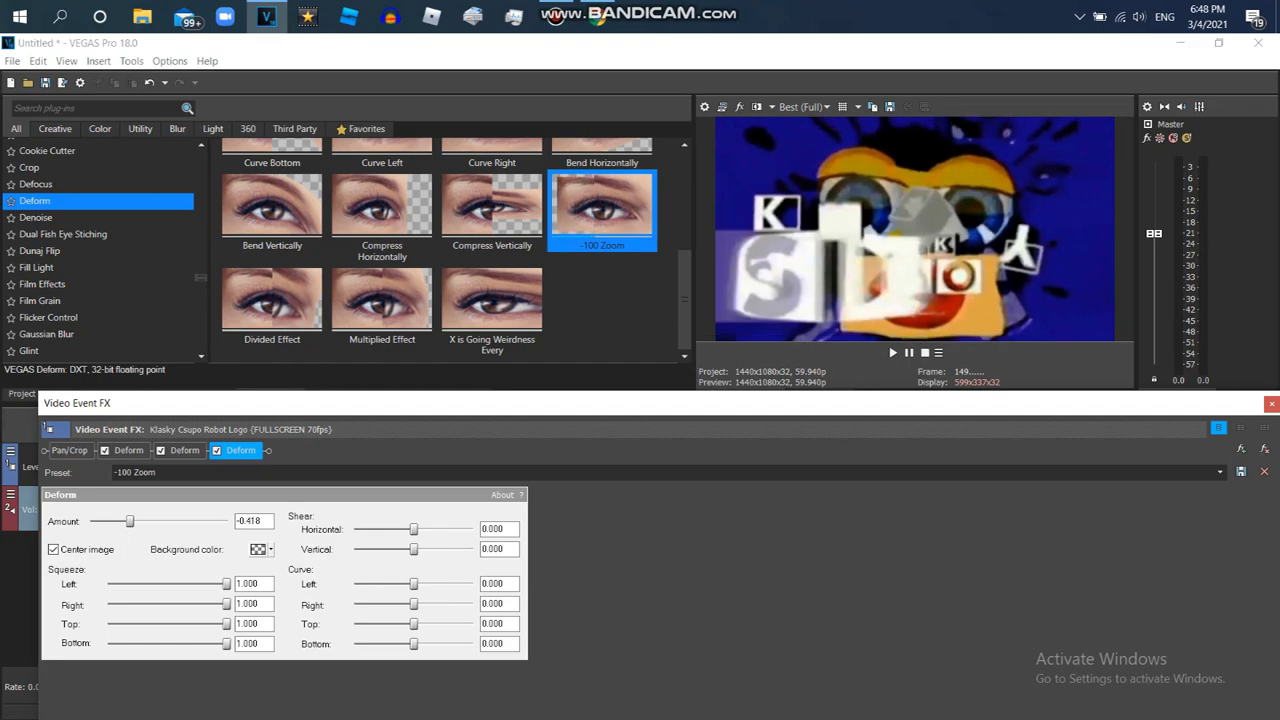
pyautogui.click(261, 521)
pyautogui.moveTo(262, 521); pyautogui.dragTo(251, 521)
pyautogui.write('450')
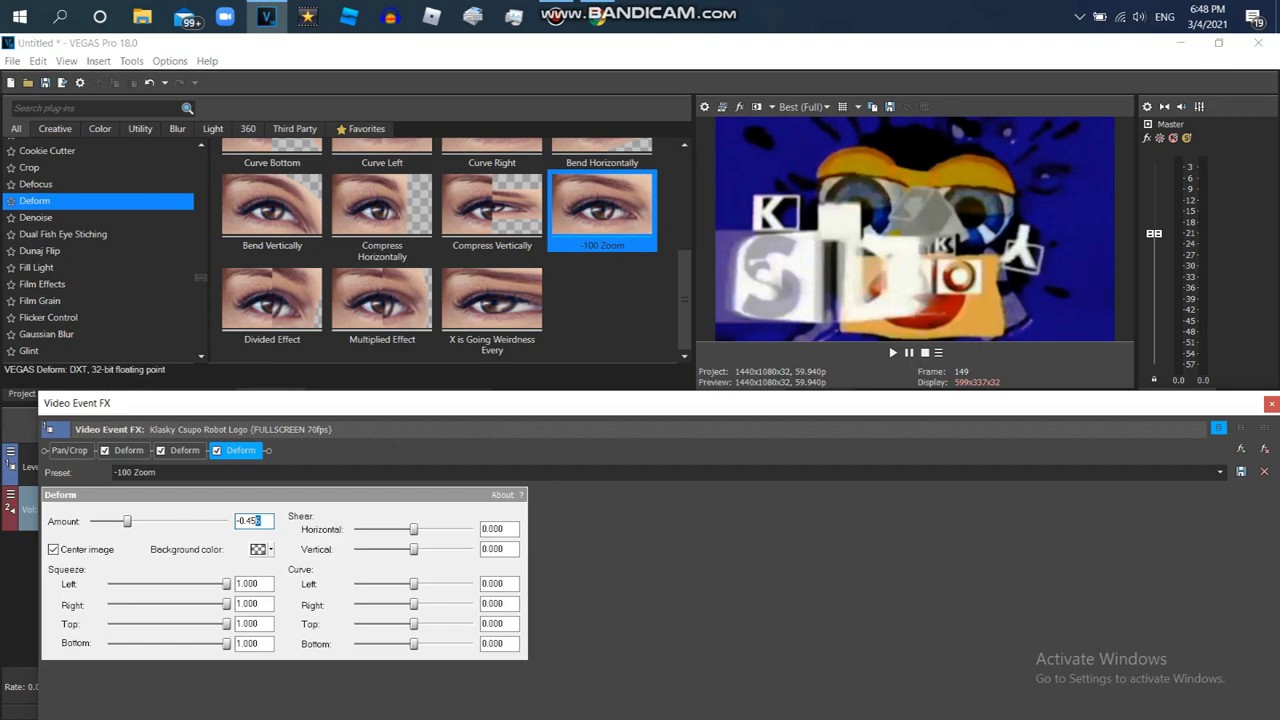
pyautogui.press('Tab')
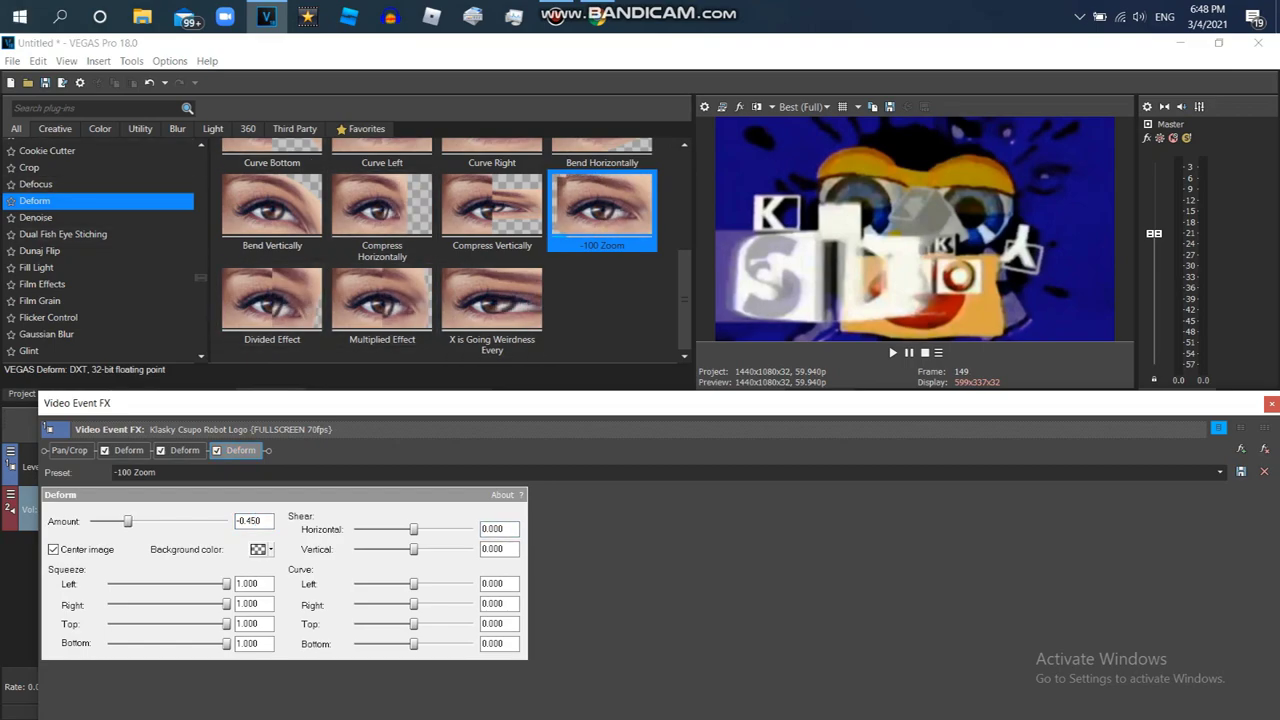
# Disable the second and third Deform effects in the video event's effect chain.
pyautogui.click(217, 451)
pyautogui.click(217, 451)
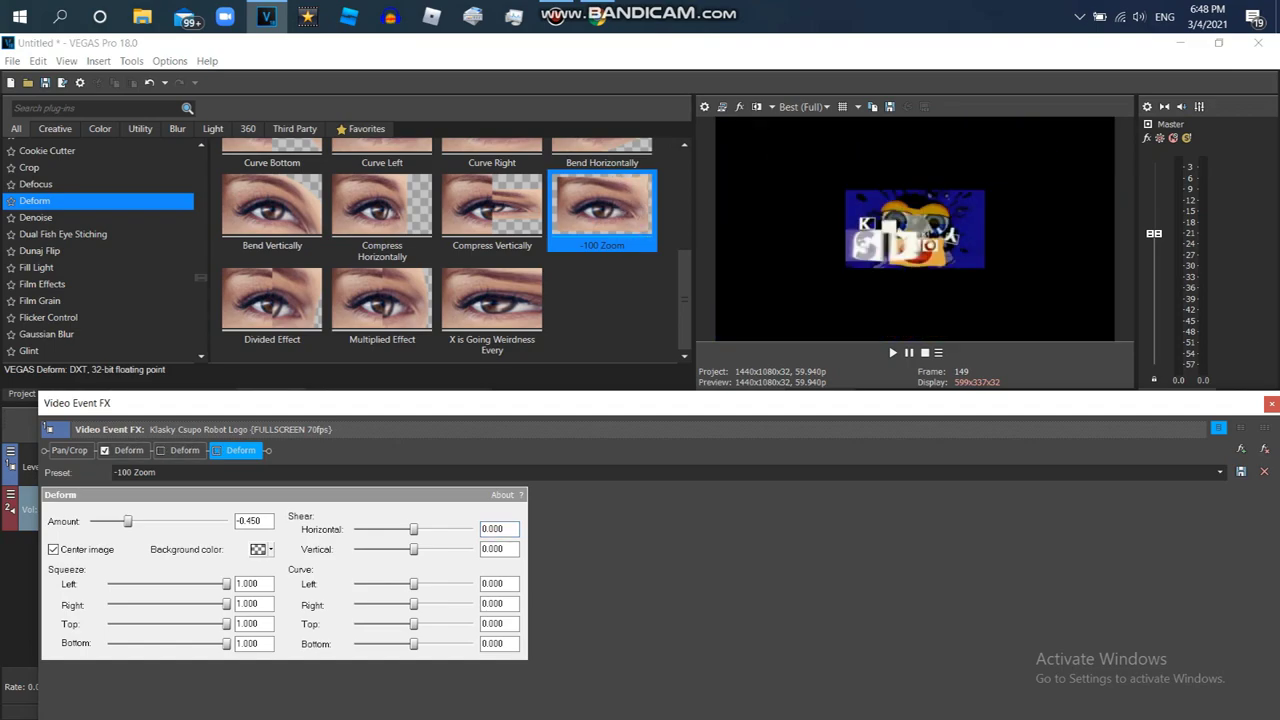
pyautogui.click(1271, 404)
# Duplicate the video track and add a Wave effect with the Reset to None preset to the lower copy's event.
pyautogui.rightClick(455, 455)
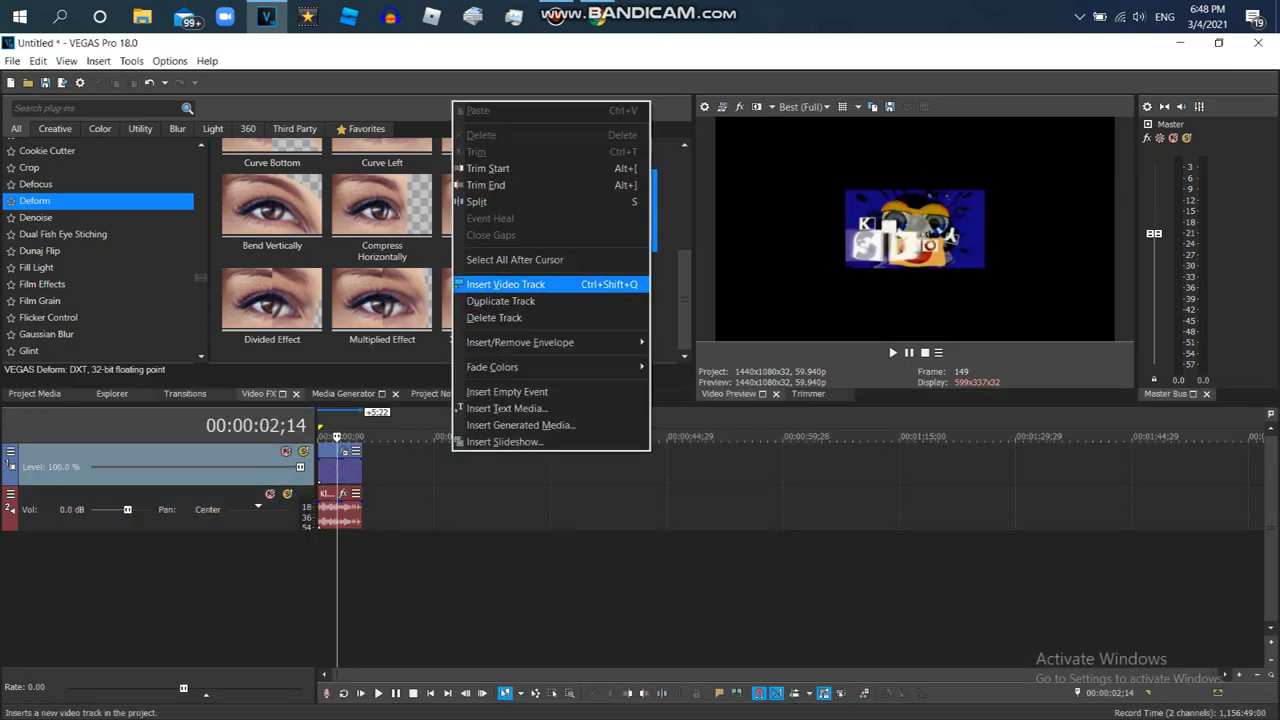
pyautogui.click(490, 300)
pyautogui.click(344, 494)
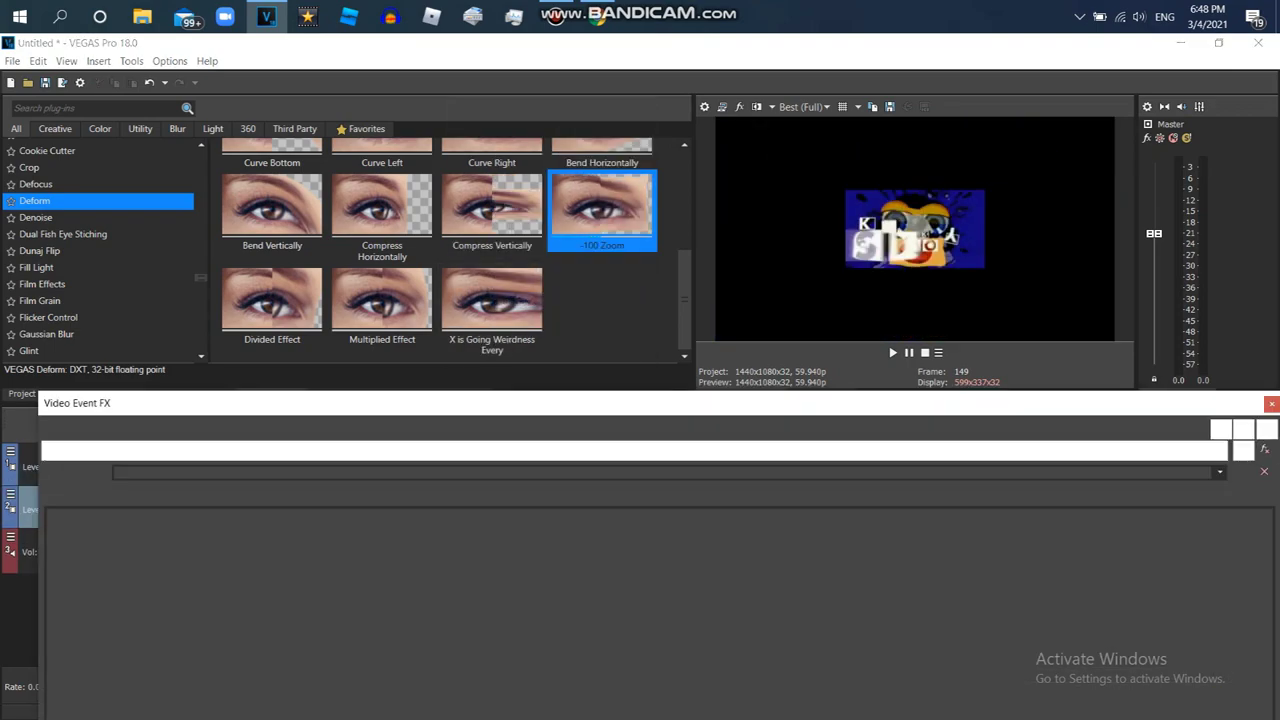
pyautogui.moveTo(201, 278); pyautogui.dragTo(201, 347)
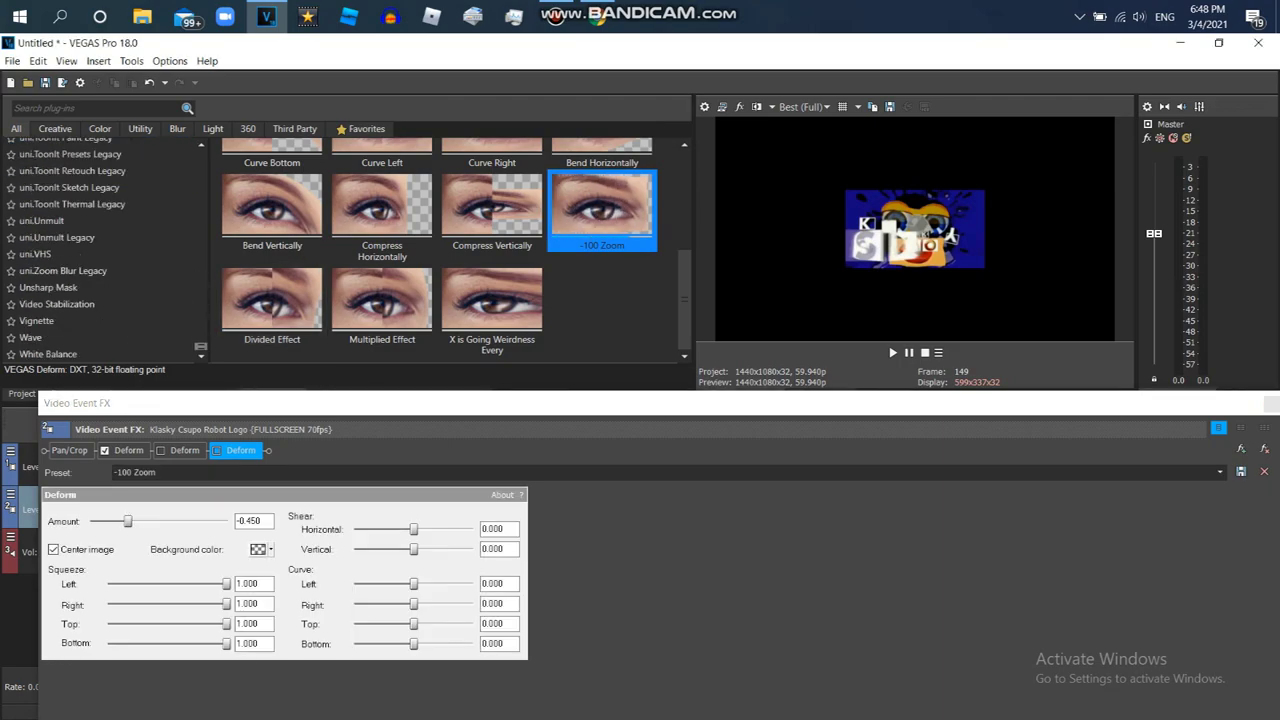
pyautogui.click(31, 338)
pyautogui.moveTo(684, 298); pyautogui.dragTo(684, 200)
pyautogui.moveTo(272, 186); pyautogui.dragTo(300, 560)
# Set the Wave effect's vertical and horizontal amplitudes to 0.500 and its vertical phase to 0.725.
pyautogui.moveTo(400, 403); pyautogui.dragTo(389, 173)
pyautogui.moveTo(134, 334); pyautogui.dragTo(310, 350)
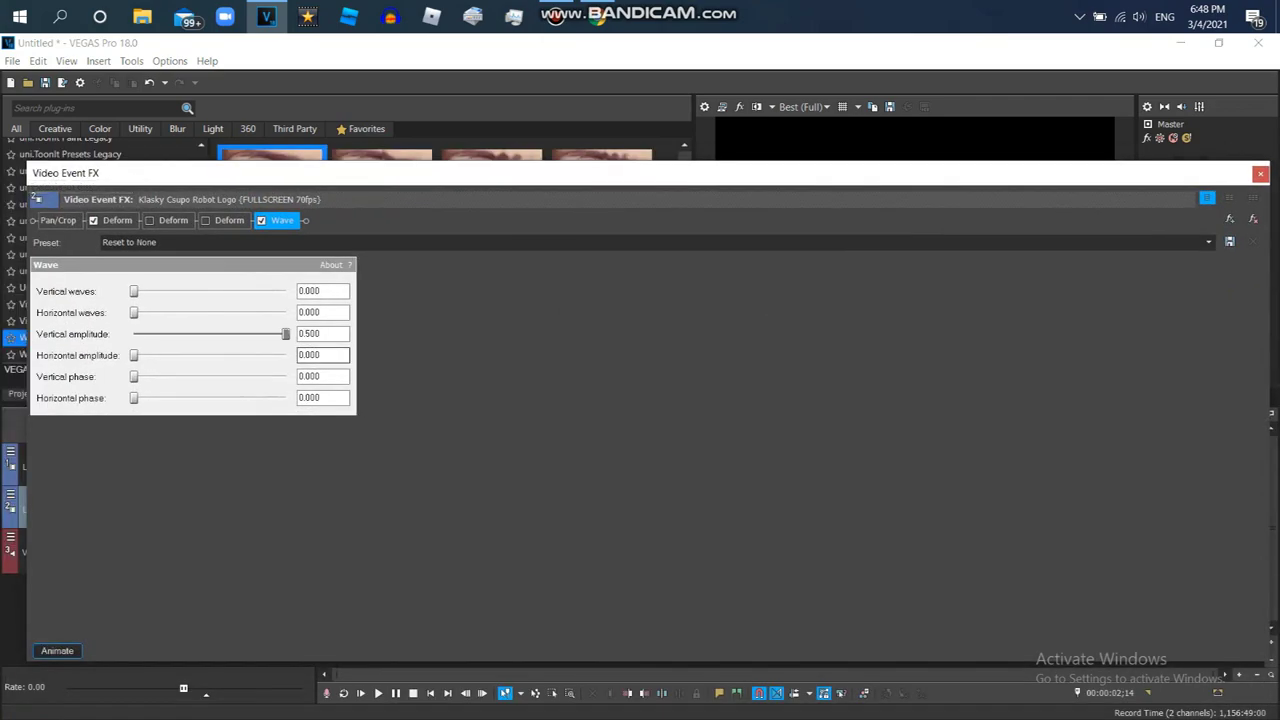
pyautogui.moveTo(134, 355); pyautogui.dragTo(287, 355)
pyautogui.moveTo(139, 172); pyautogui.dragTo(112, 390)
pyautogui.moveTo(106, 595); pyautogui.dragTo(123, 595)
pyautogui.moveTo(296, 595); pyautogui.dragTo(283, 595)
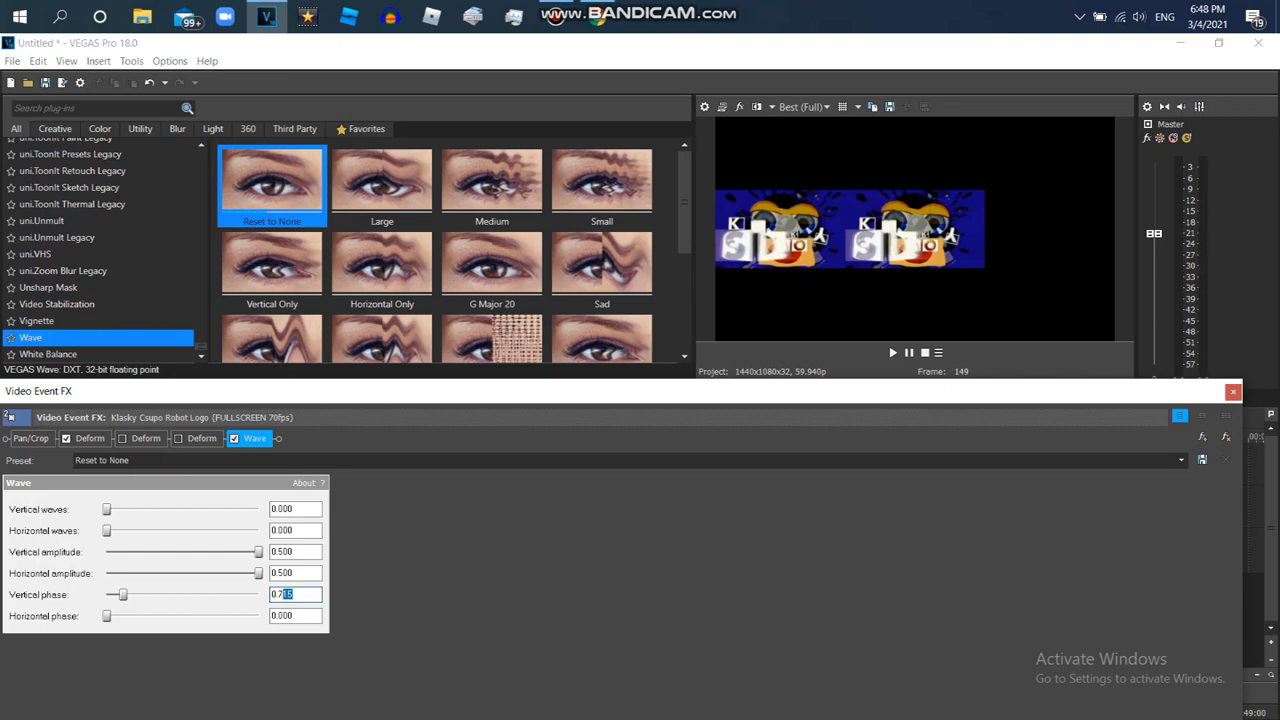
pyautogui.press('Tab')
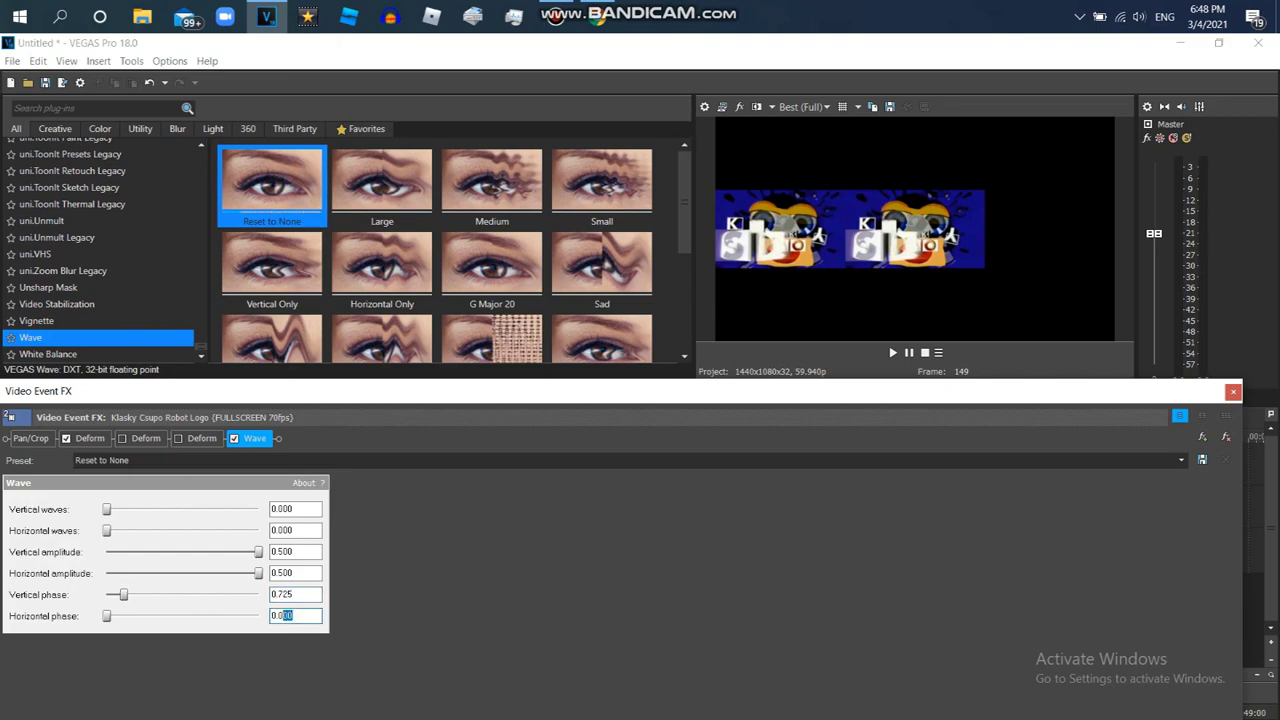
# Set the Wave effect's horizontal phase to 0.725 to match the vertical phase, and close the event effects.
pyautogui.moveTo(107, 616); pyautogui.dragTo(123, 616)
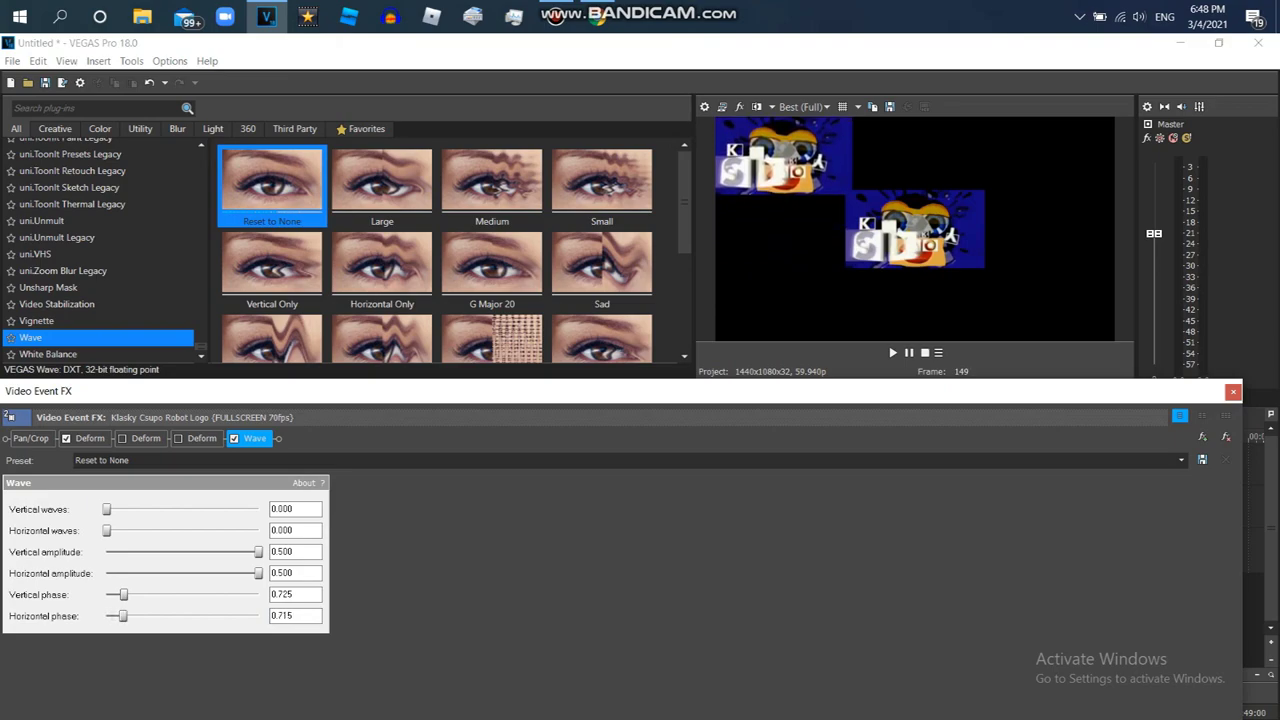
pyautogui.moveTo(298, 616)
pyautogui.mouseDown()
pyautogui.moveTo(273, 594)
pyautogui.moveTo(288, 594)
pyautogui.mouseUp()
pyautogui.write('20')
pyautogui.write('0')
pyautogui.press('Tab')
pyautogui.hotkey('shift', 'Tab')
pyautogui.write('0.725')
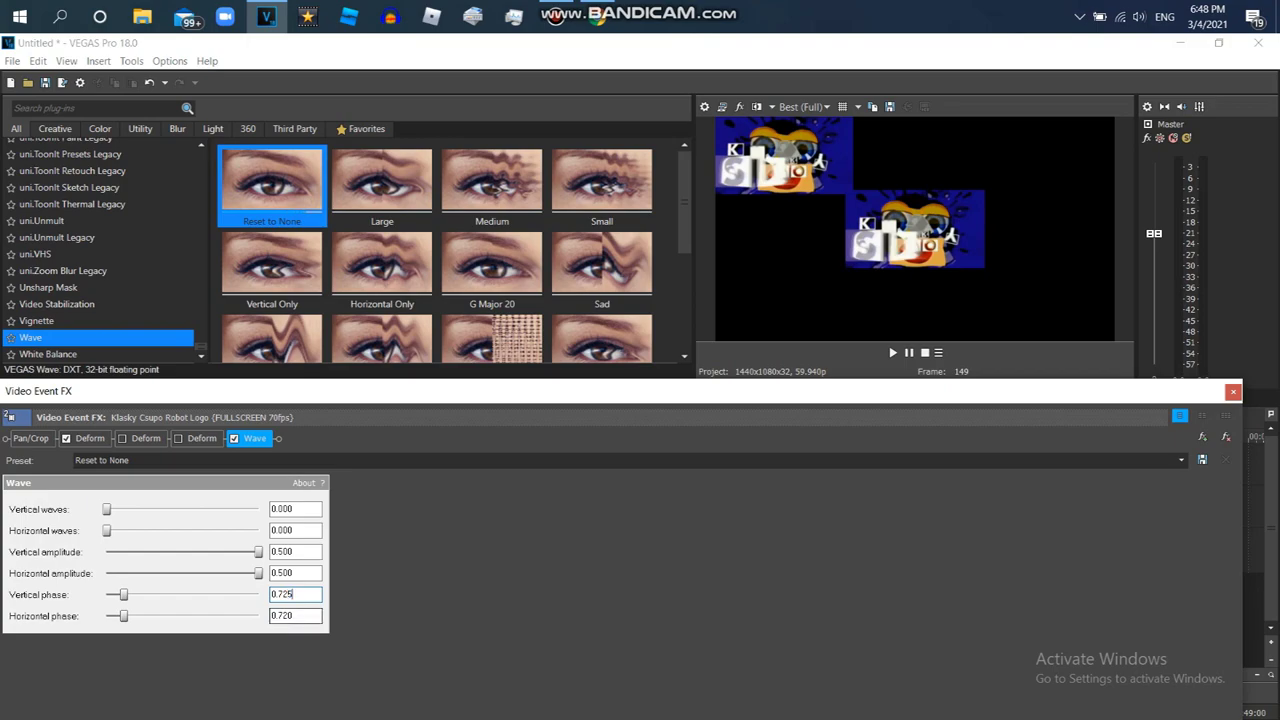
pyautogui.press('Tab')
pyautogui.write('0.725')
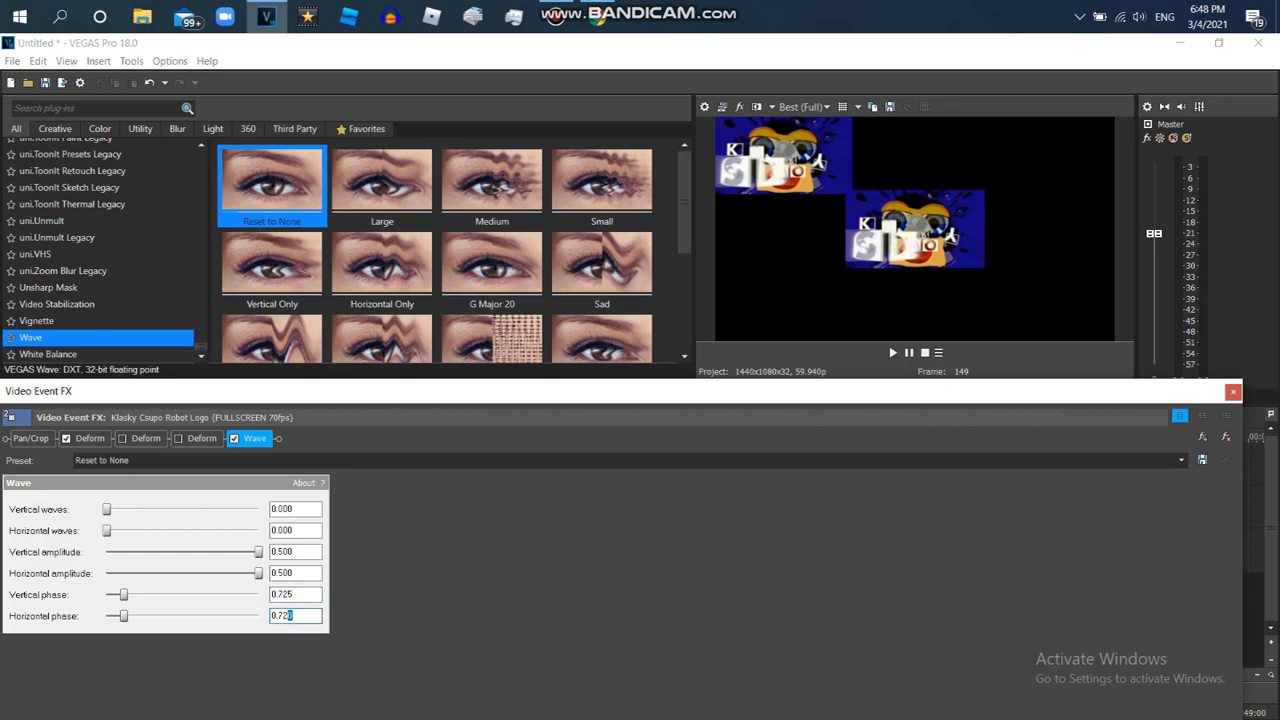
pyautogui.click(271, 573)
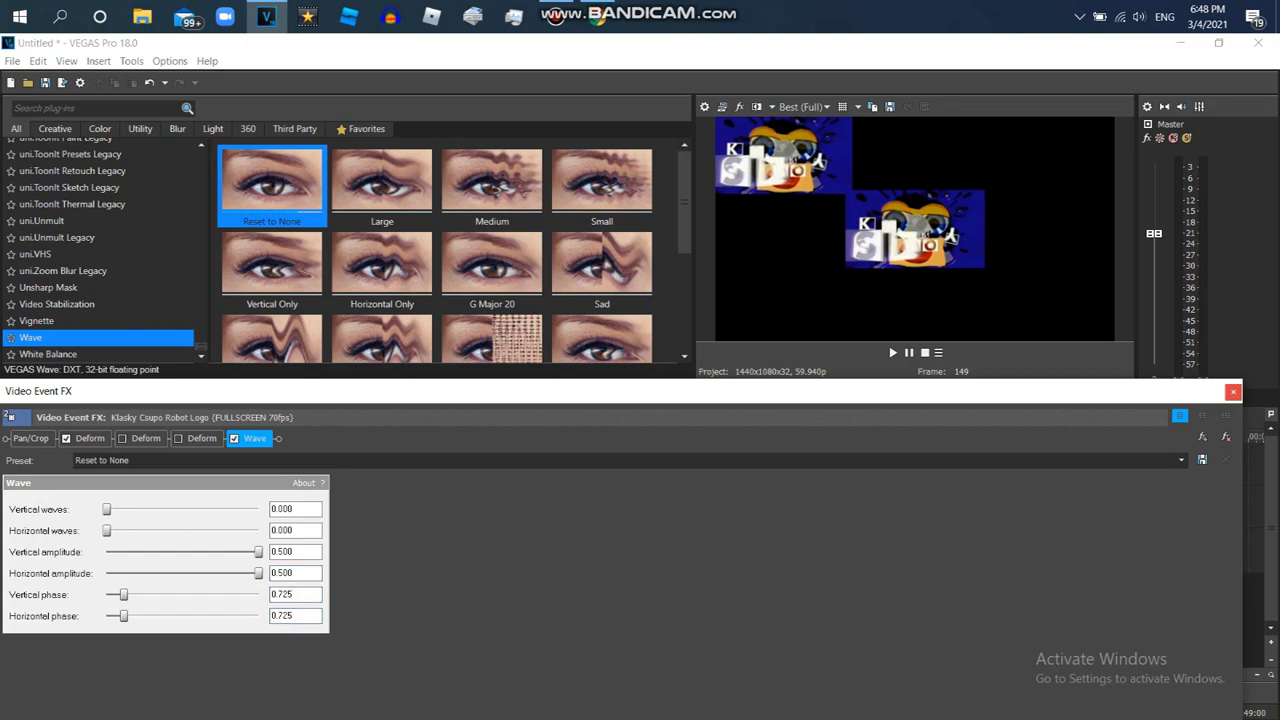
pyautogui.click(1233, 392)
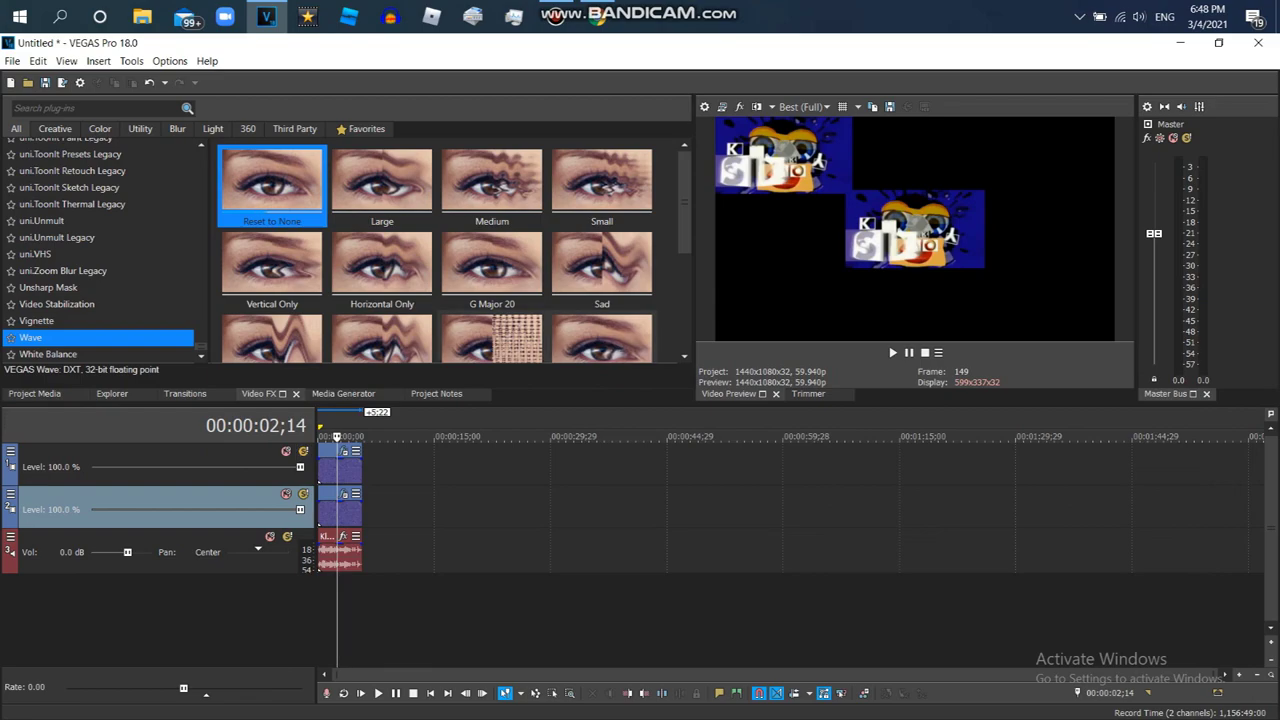
# Add a second Reset to None Wave effect to the lower video event with both amplitudes at 0.500.
pyautogui.moveTo(272, 185); pyautogui.dragTo(340, 510)
pyautogui.click(295, 531)
pyautogui.moveTo(106, 594)
pyautogui.mouseDown()
pyautogui.moveTo(124, 594)
pyautogui.moveTo(127, 616)
pyautogui.moveTo(106, 616)
pyautogui.mouseUp()
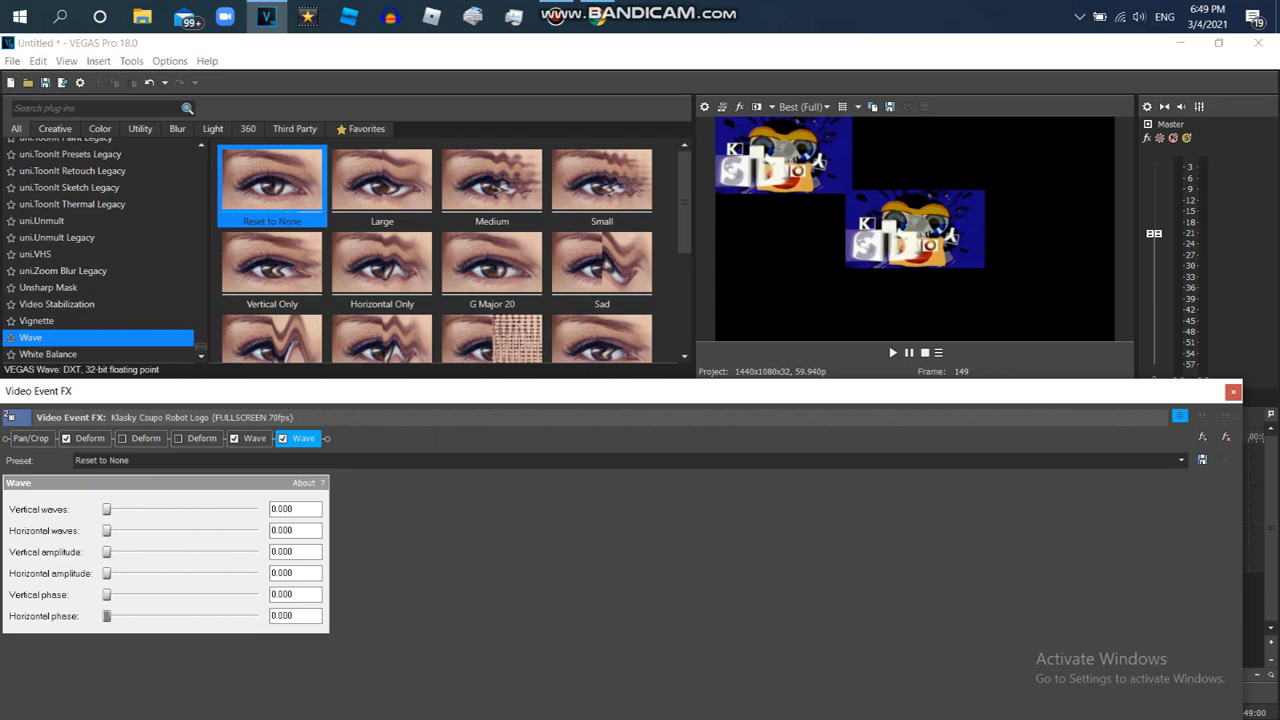
pyautogui.moveTo(135, 573); pyautogui.dragTo(258, 573)
pyautogui.moveTo(106, 552); pyautogui.dragTo(258, 552)
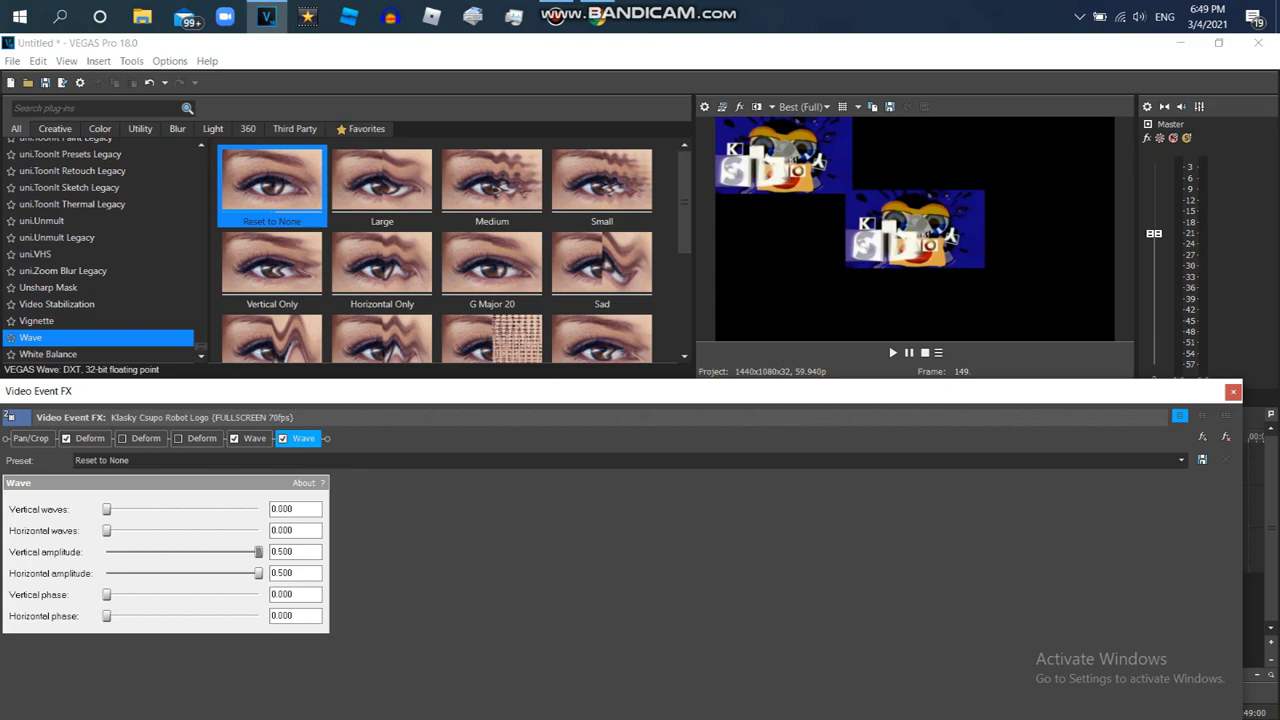
# Set the second Wave effect's vertical and horizontal phases to 4.820.
pyautogui.moveTo(111, 595); pyautogui.dragTo(222, 595)
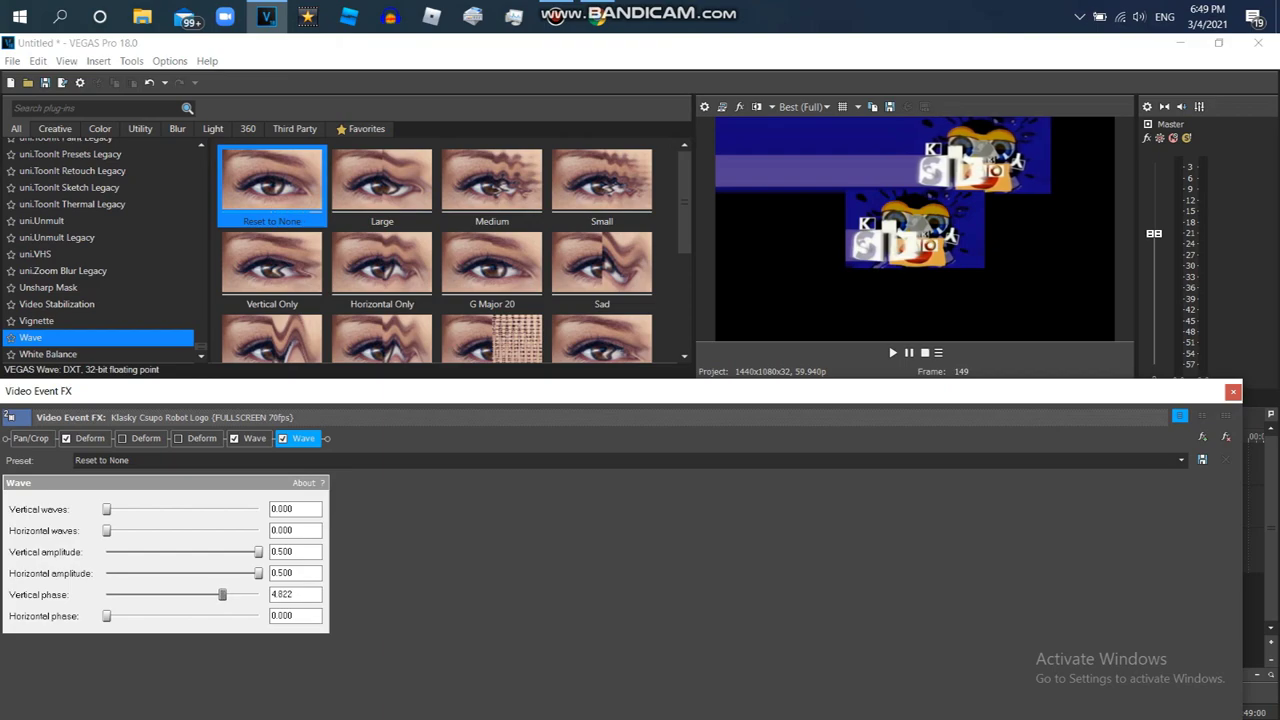
pyautogui.moveTo(107, 616); pyautogui.dragTo(222, 615)
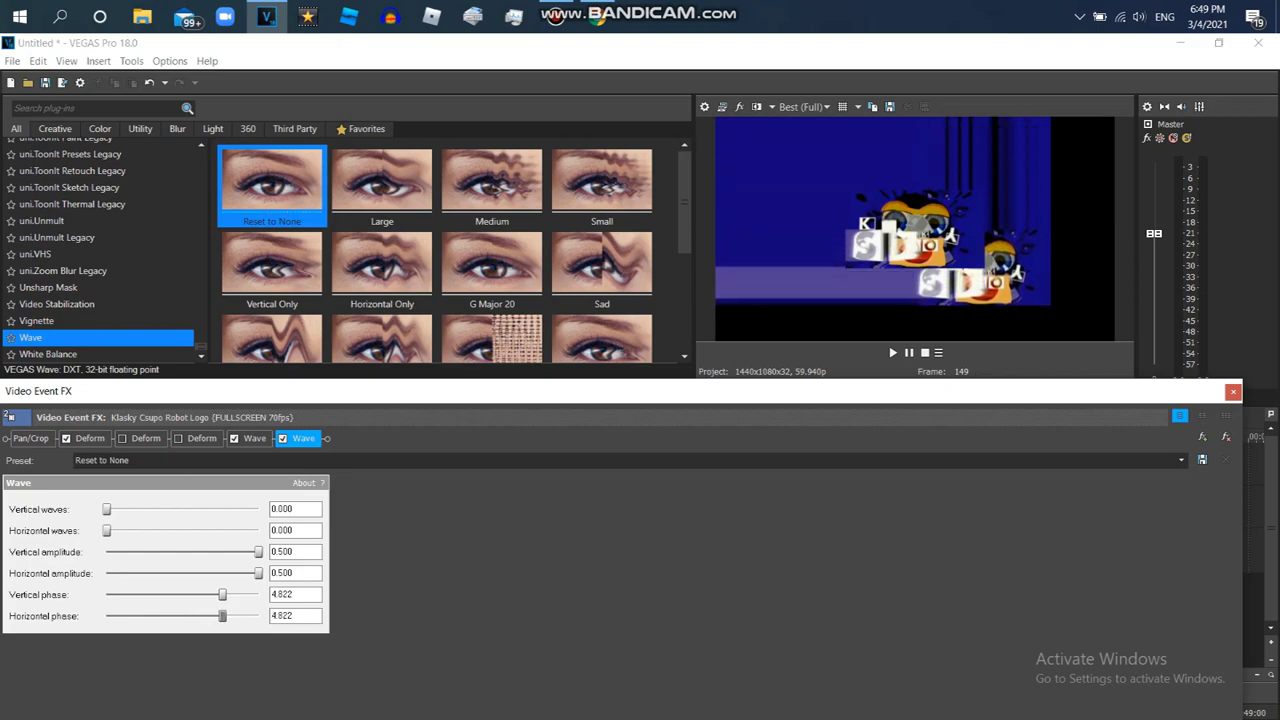
pyautogui.doubleClick(298, 595)
pyautogui.click(298, 595)
pyautogui.press('Tab')
pyautogui.write('0')
pyautogui.hotkey('shift', 'Tab')
pyautogui.hotkey('shift', 'Tab')
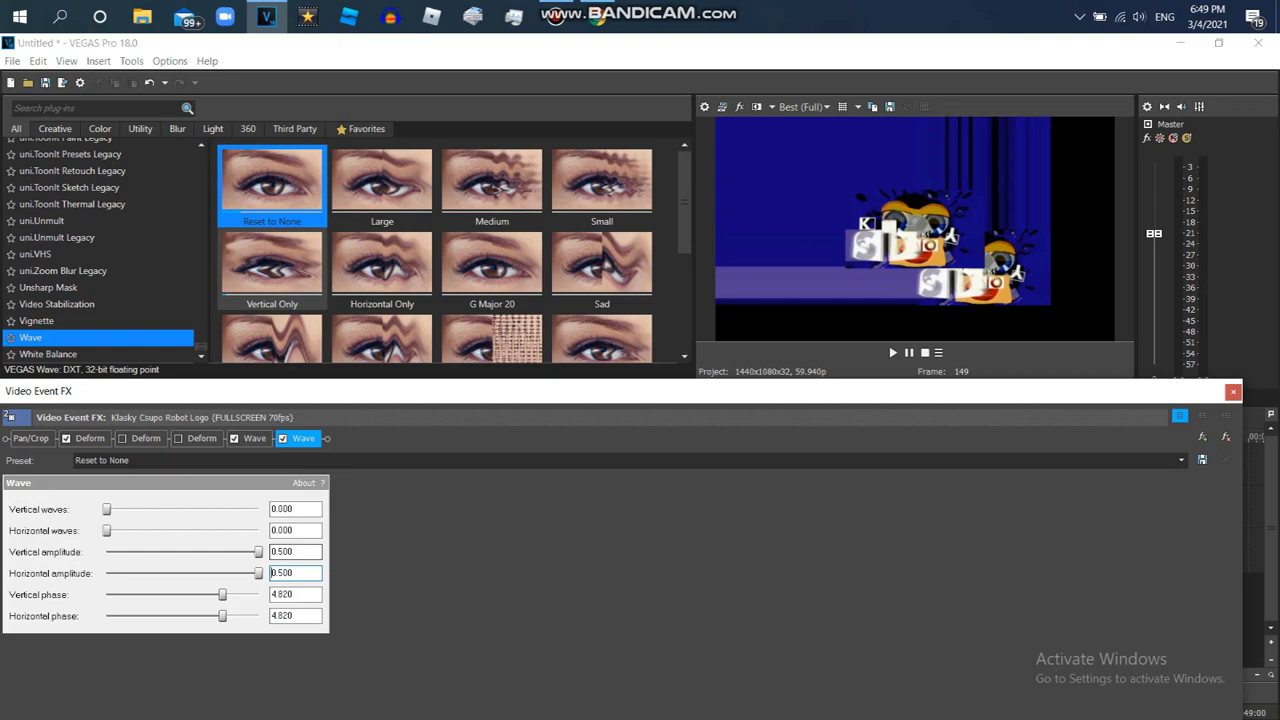
# Add a third Reset to None Wave effect to the lower video event with both amplitudes at 0.500.
pyautogui.moveTo(272, 184); pyautogui.dragTo(296, 573)
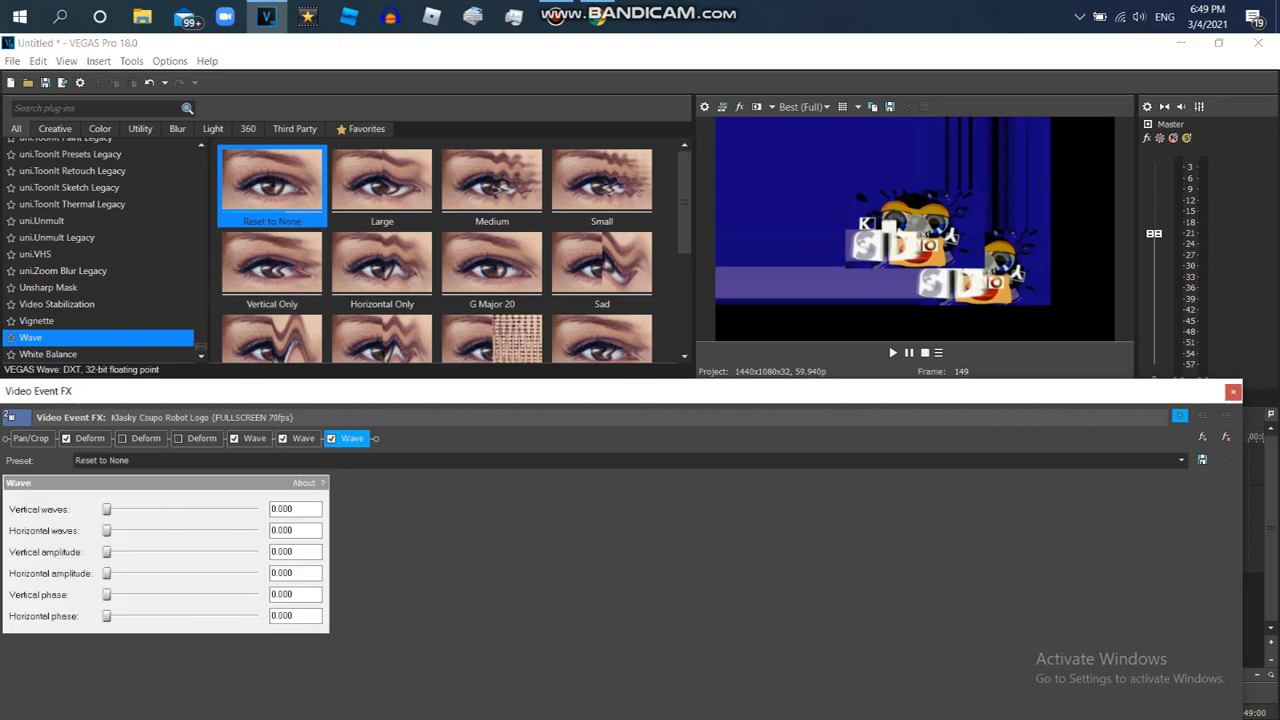
pyautogui.moveTo(107, 552); pyautogui.dragTo(259, 552)
pyautogui.moveTo(106, 573); pyautogui.dragTo(258, 573)
# Set the third Wave effect's vertical and horizontal phases to 3.475.
pyautogui.moveTo(107, 594); pyautogui.dragTo(190, 594)
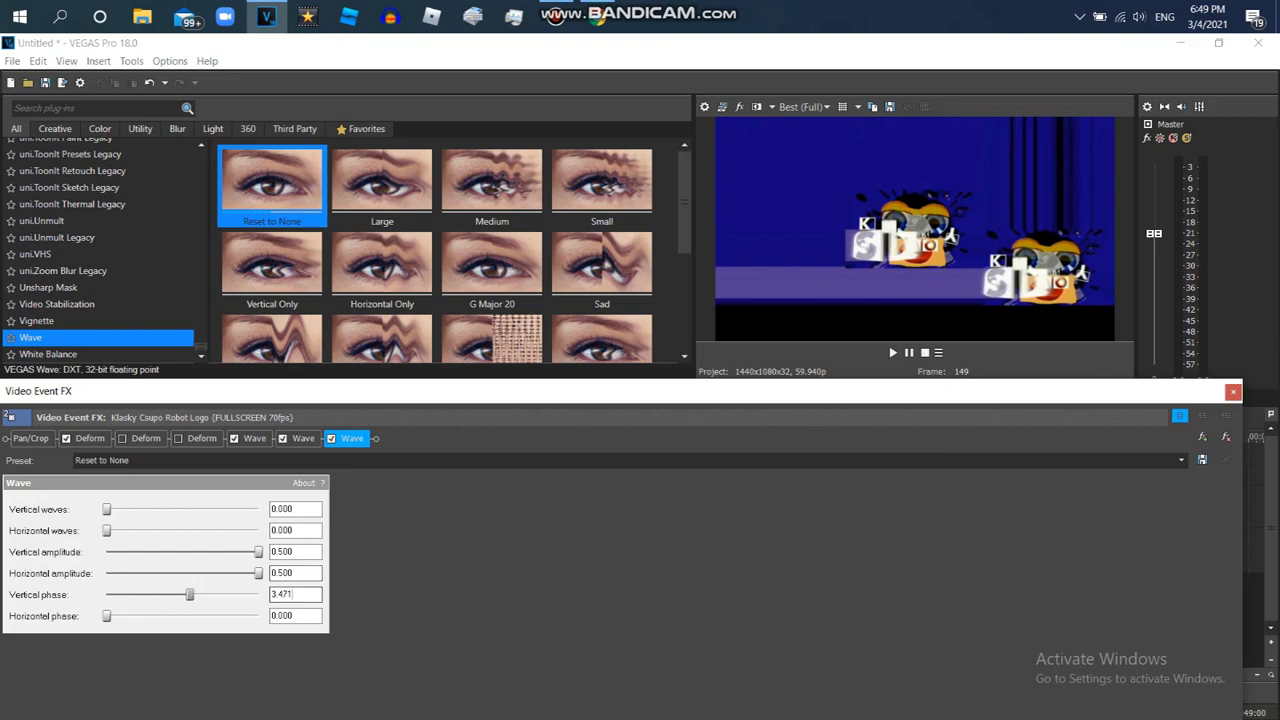
pyautogui.write('5')
pyautogui.press('Tab')
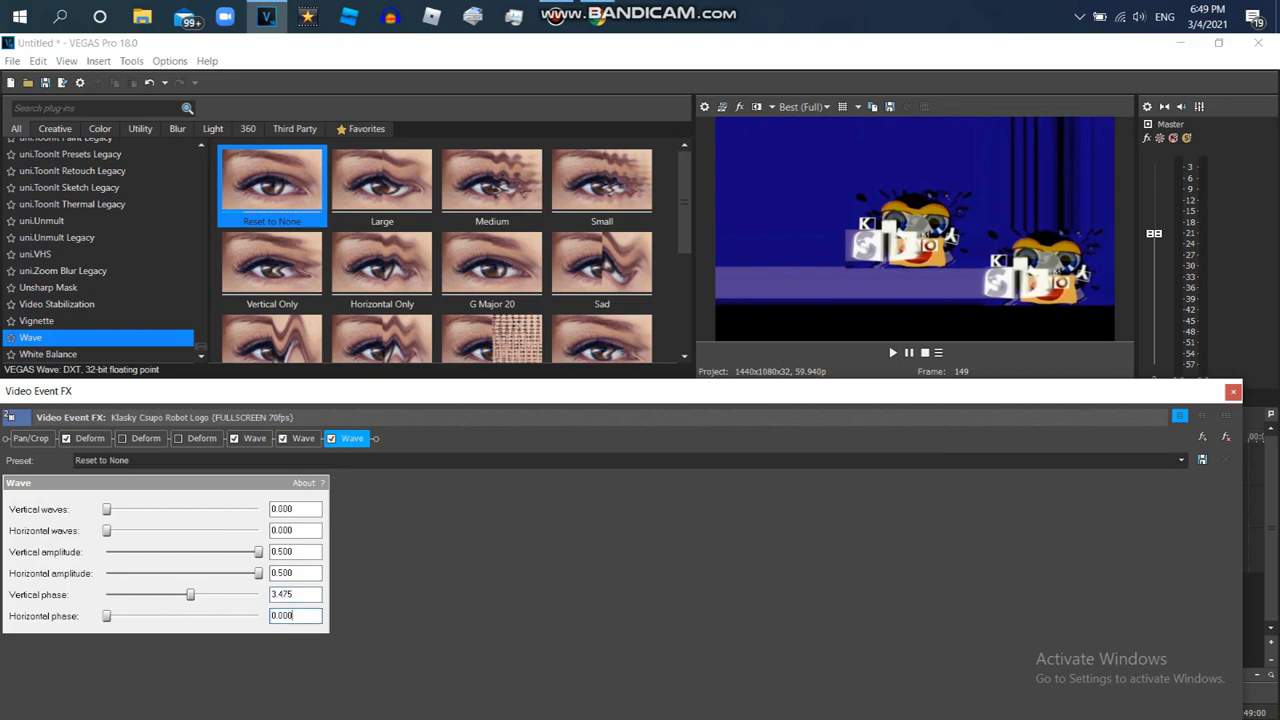
pyautogui.write('3.475')
pyautogui.click(272, 573)
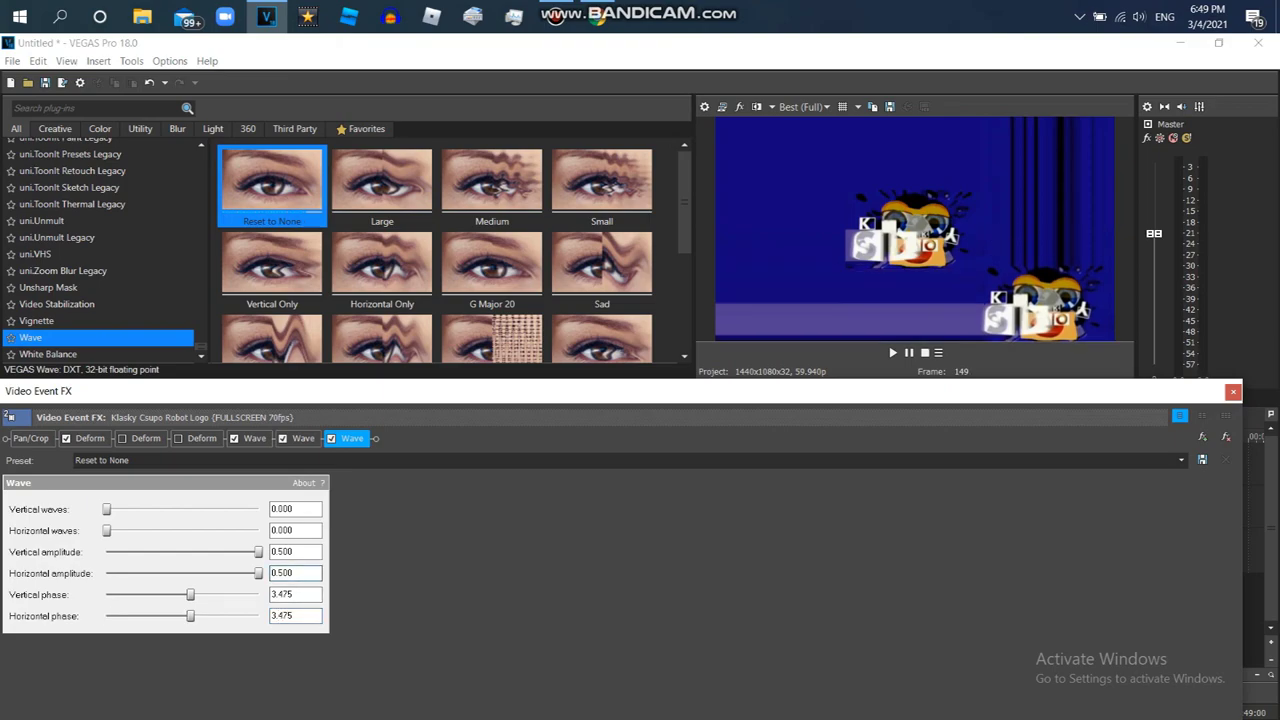
# Add a fourth Wave effect with both amplitudes at 0.500 and shift the lower copy sideways by raising its vertical phase slightly.
pyautogui.click(272, 185)
pyautogui.moveTo(272, 185); pyautogui.dragTo(362, 439)
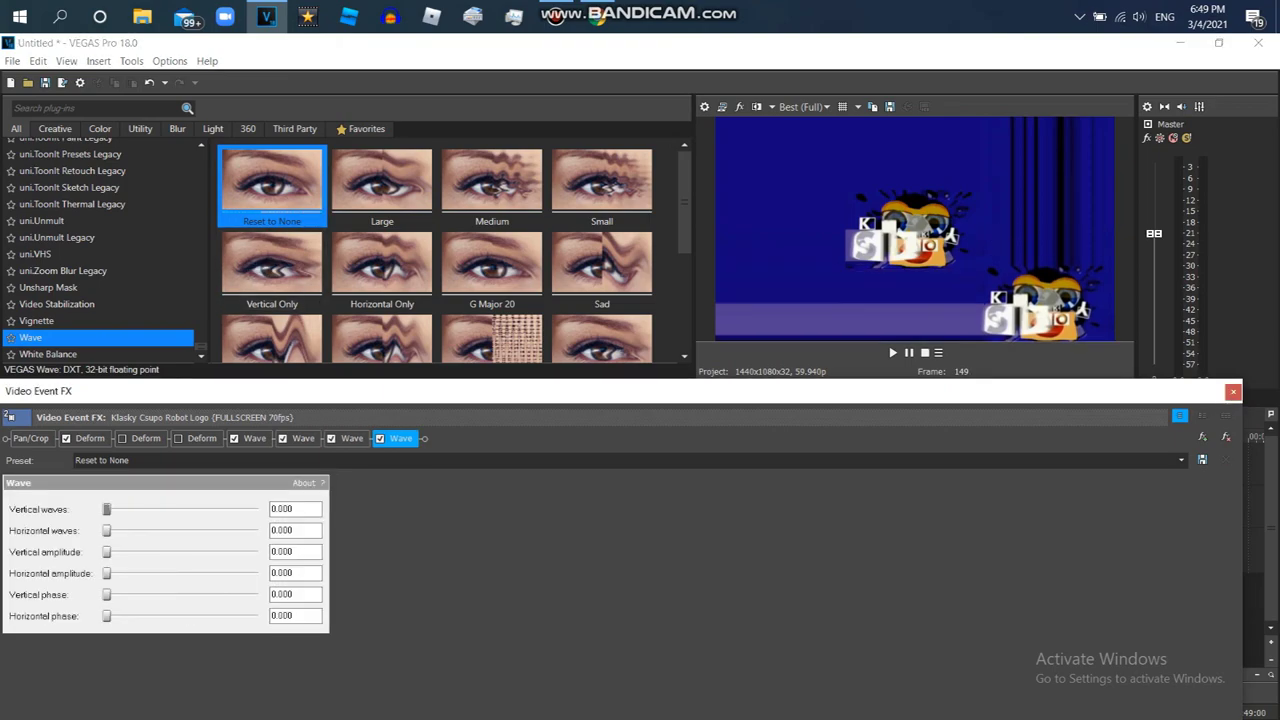
pyautogui.moveTo(113, 573); pyautogui.dragTo(259, 573)
pyautogui.moveTo(107, 552); pyautogui.dragTo(259, 552)
pyautogui.moveTo(120, 595); pyautogui.dragTo(130, 595)
pyautogui.click(1233, 391)
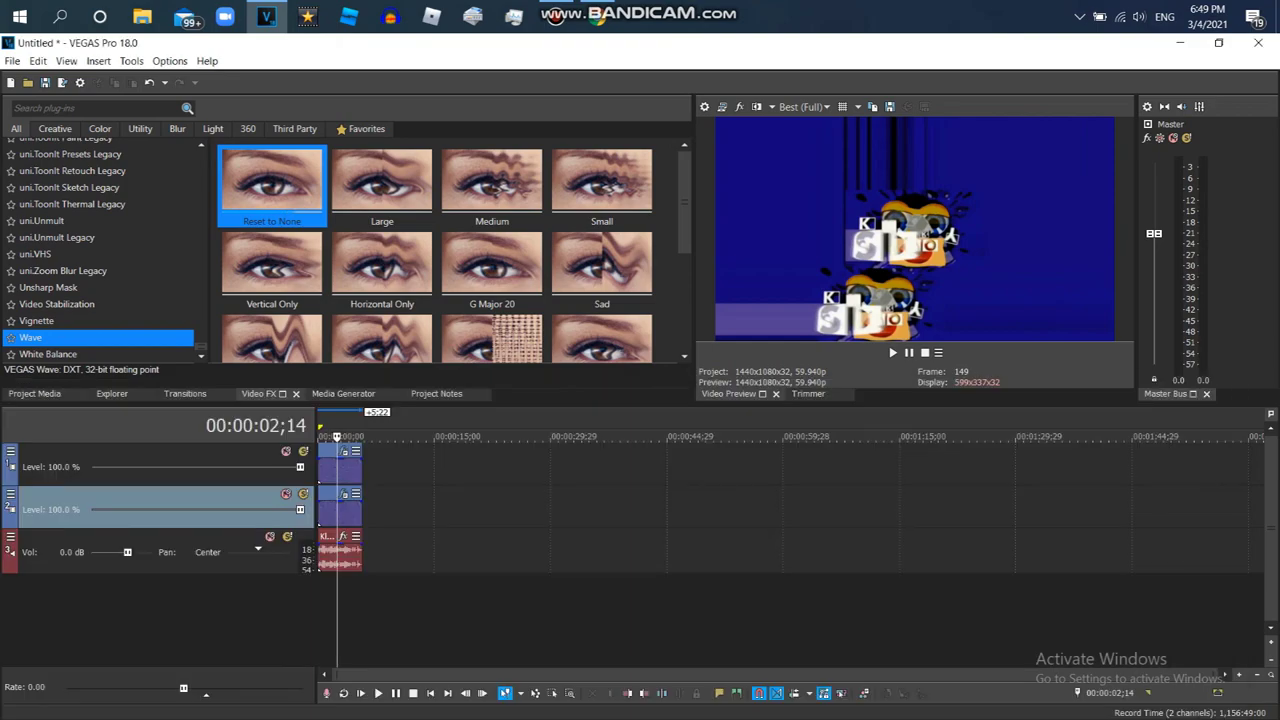
# Set the upper video track's compositing mode to Difference.
pyautogui.click(10, 451)
pyautogui.moveTo(64, 553)
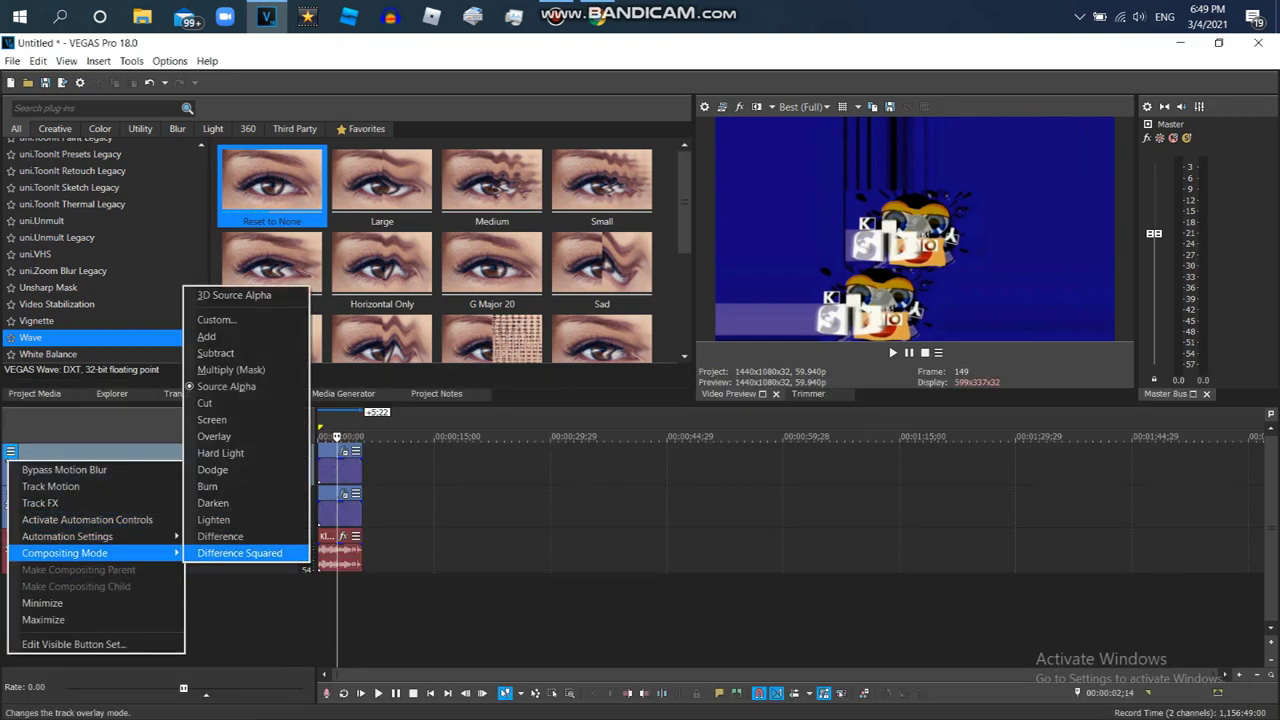
pyautogui.click(225, 536)
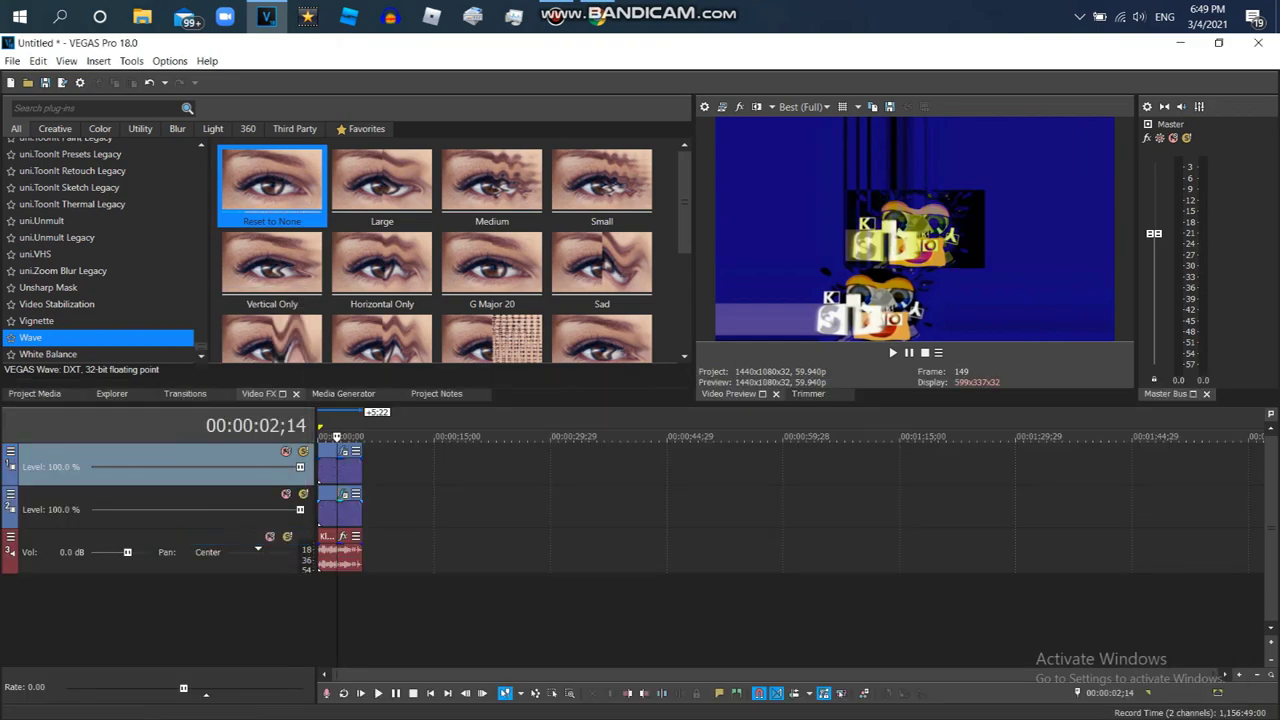
# Set the fourth Wave effect's vertical and horizontal phases to 0.715 on the lower video event.
pyautogui.click(343, 494)
pyautogui.moveTo(130, 595)
pyautogui.mouseDown()
pyautogui.moveTo(156, 594)
pyautogui.moveTo(123, 615)
pyautogui.mouseUp()
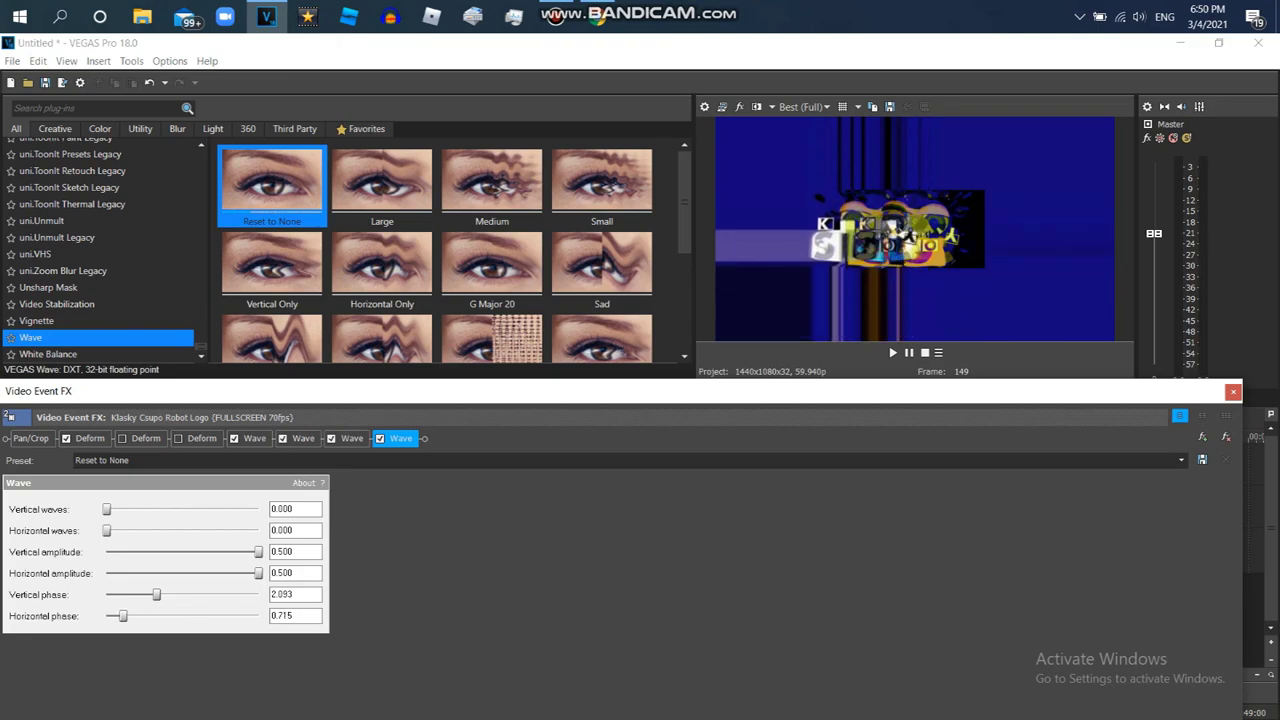
pyautogui.moveTo(296, 616); pyautogui.dragTo(270, 595)
pyautogui.write('0.715')
pyautogui.press('Tab')
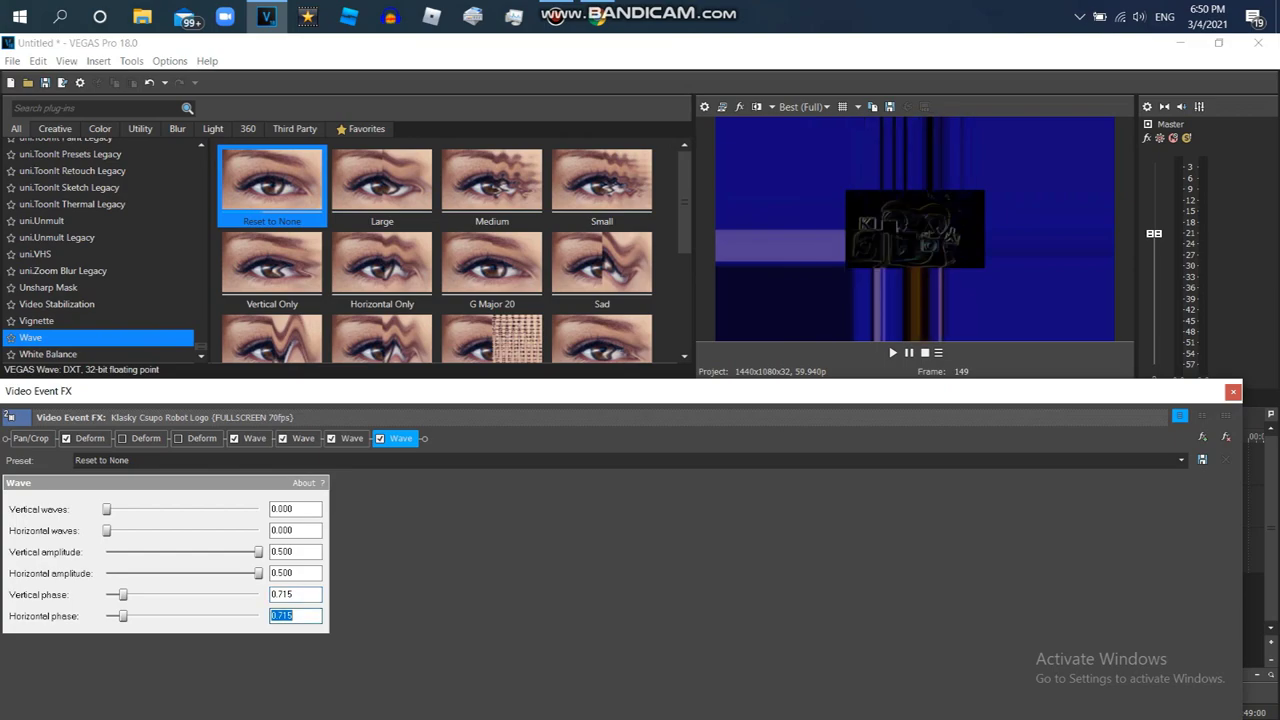
# Try 0.700 and 0.725 for both phases of the fourth Wave effect, comparing the overlap in the preview.
pyautogui.moveTo(295, 595); pyautogui.dragTo(283, 595)
pyautogui.write('2')
pyautogui.moveTo(295, 595); pyautogui.dragTo(283, 595)
pyautogui.write('0')
pyautogui.press('Tab')
pyautogui.write('0.715')
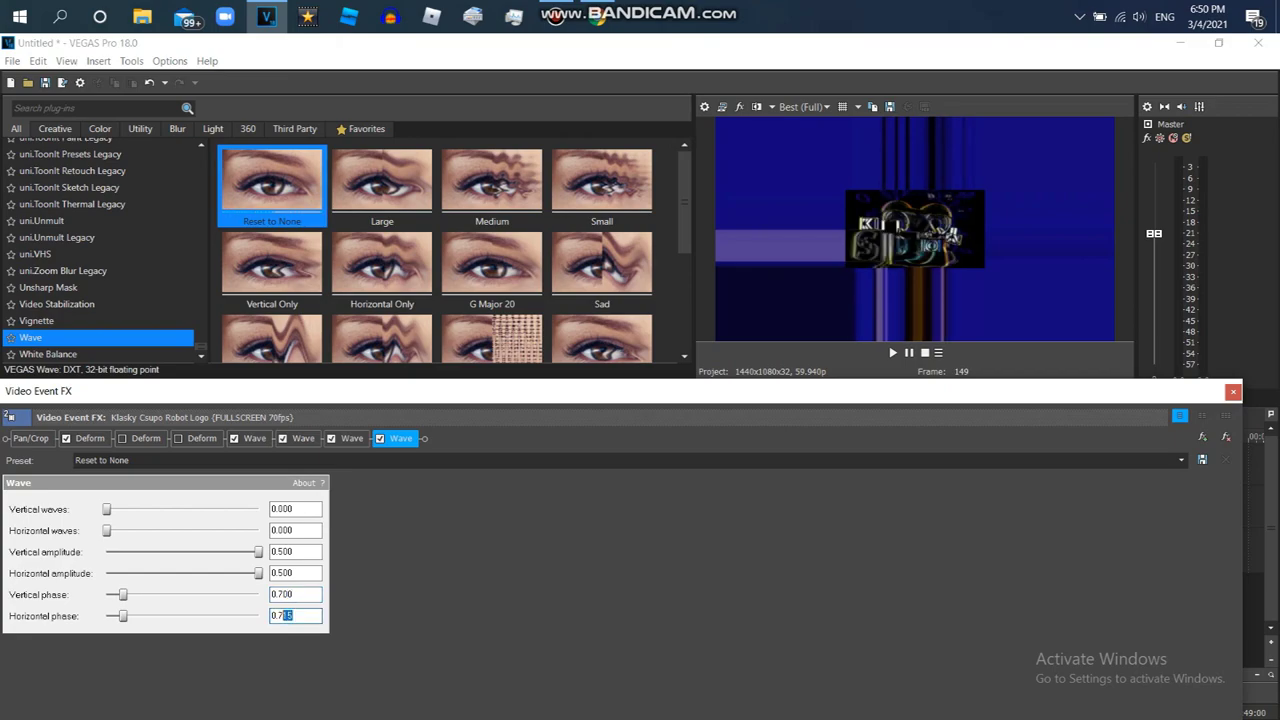
pyautogui.click(272, 595)
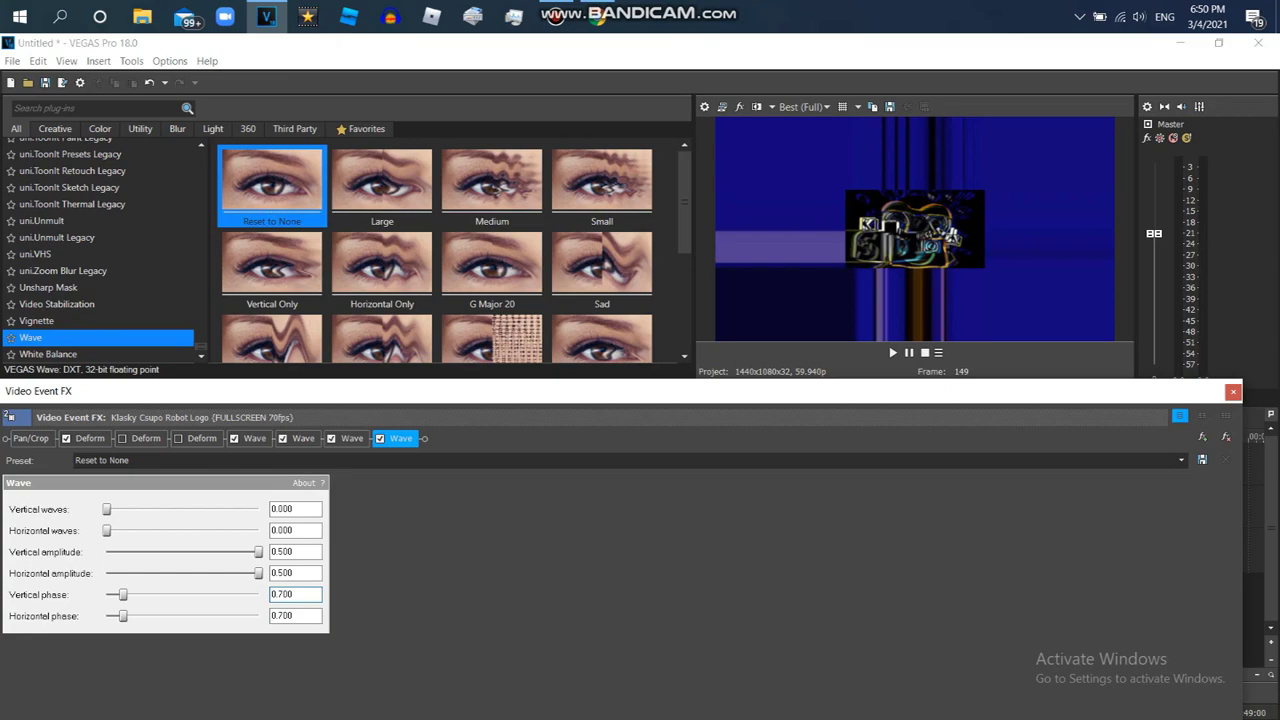
pyautogui.write('0.725')
pyautogui.click(294, 616)
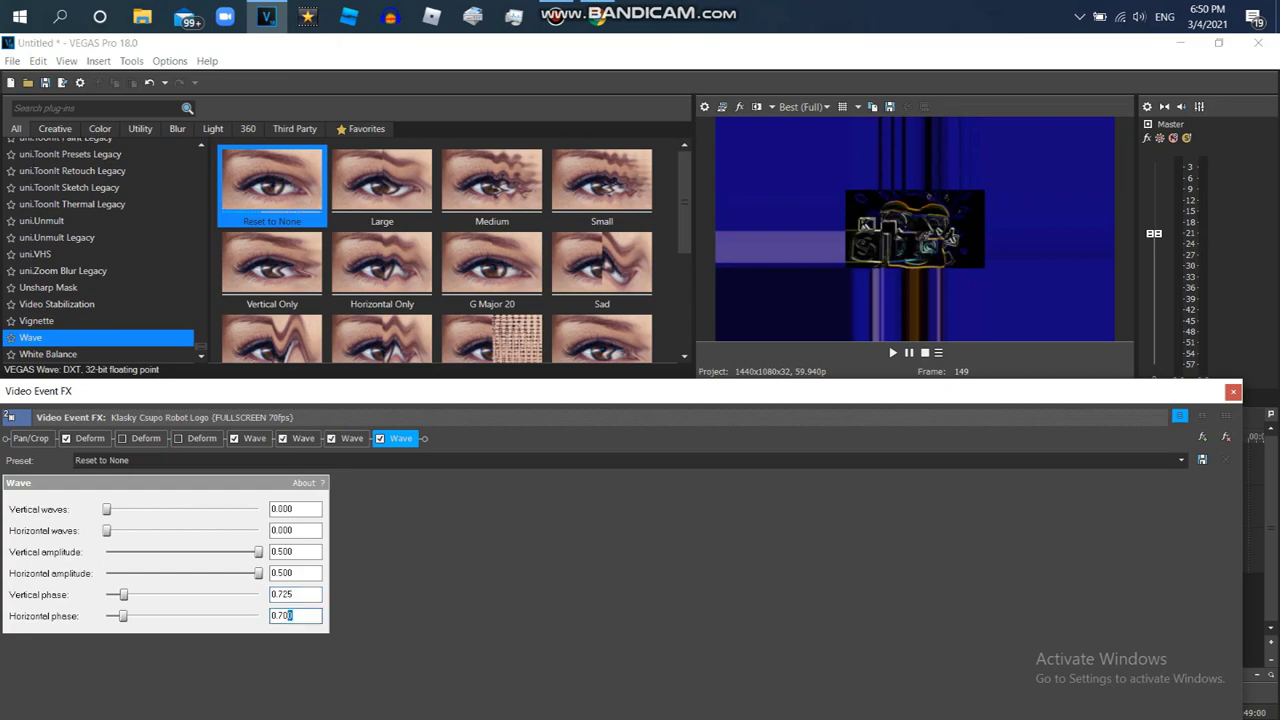
# Try lowering both phases of the fourth Wave effect gradually through 0.724 and 0.722 to 0.720.
pyautogui.click(272, 594)
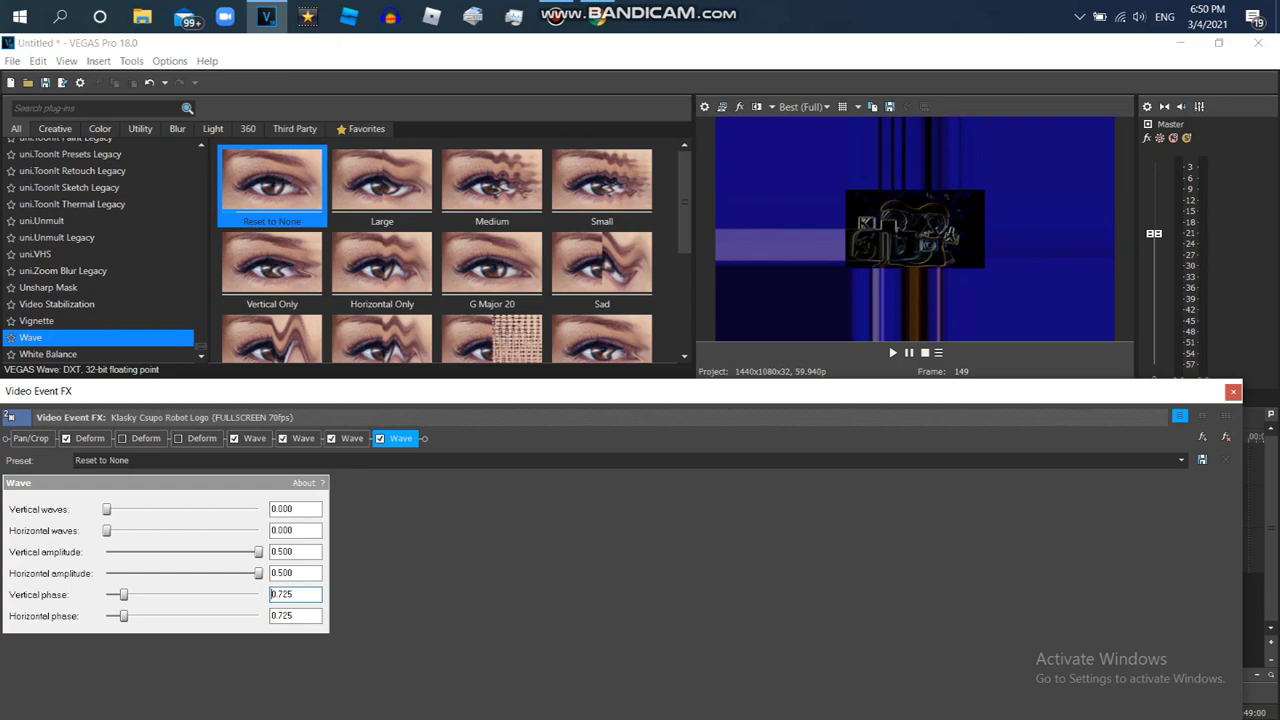
pyautogui.write('44')
pyautogui.click(272, 594)
pyautogui.write('2')
pyautogui.press('Tab')
pyautogui.press('Right')
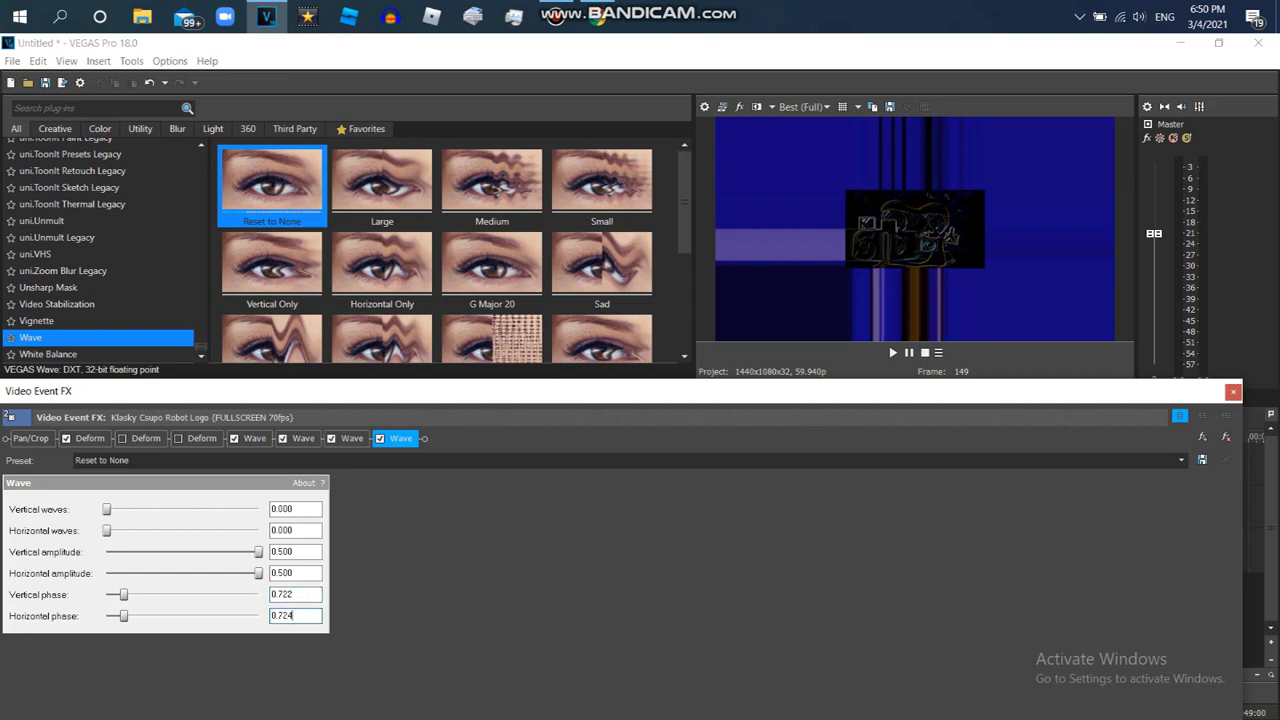
pyautogui.click(272, 594)
pyautogui.click(272, 616)
pyautogui.press('End')
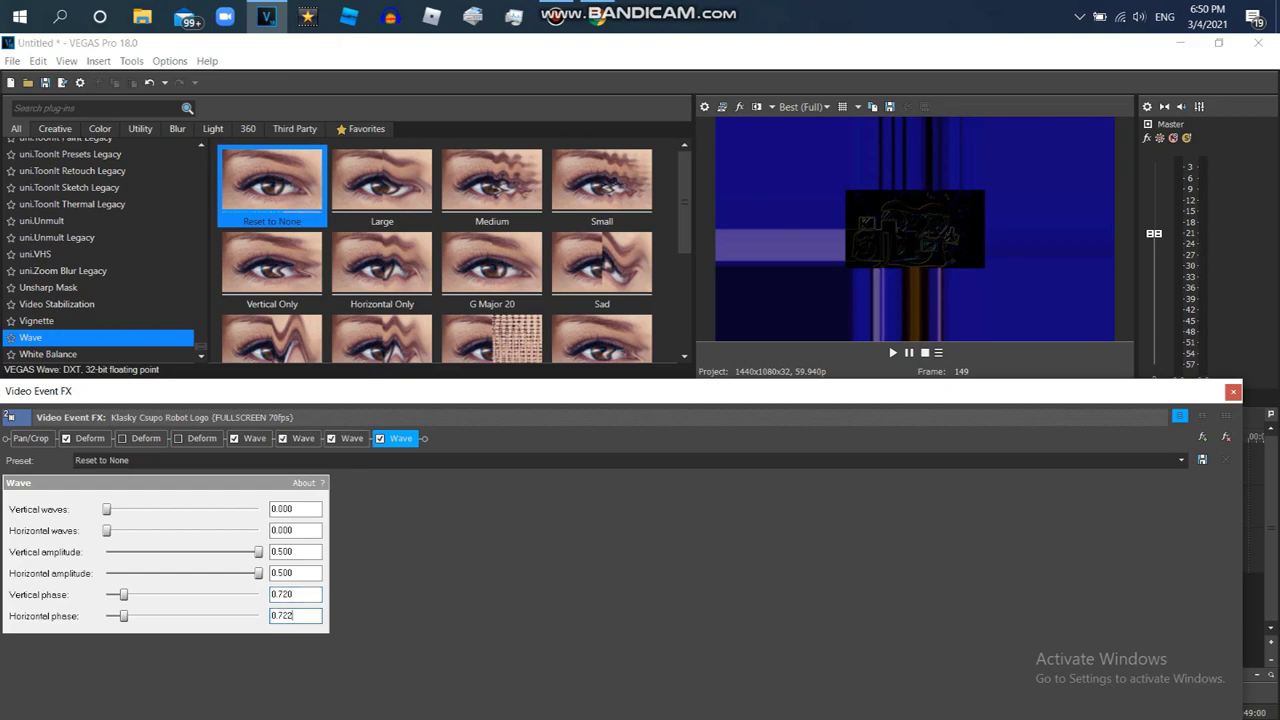
pyautogui.write('0')
# Fine-tune the fourth Wave effect's vertical and horizontal phases to 0.719 and close the event's effects window.
pyautogui.click(296, 594)
pyautogui.write('0.715')
pyautogui.moveTo(295, 595); pyautogui.dragTo(287, 595)
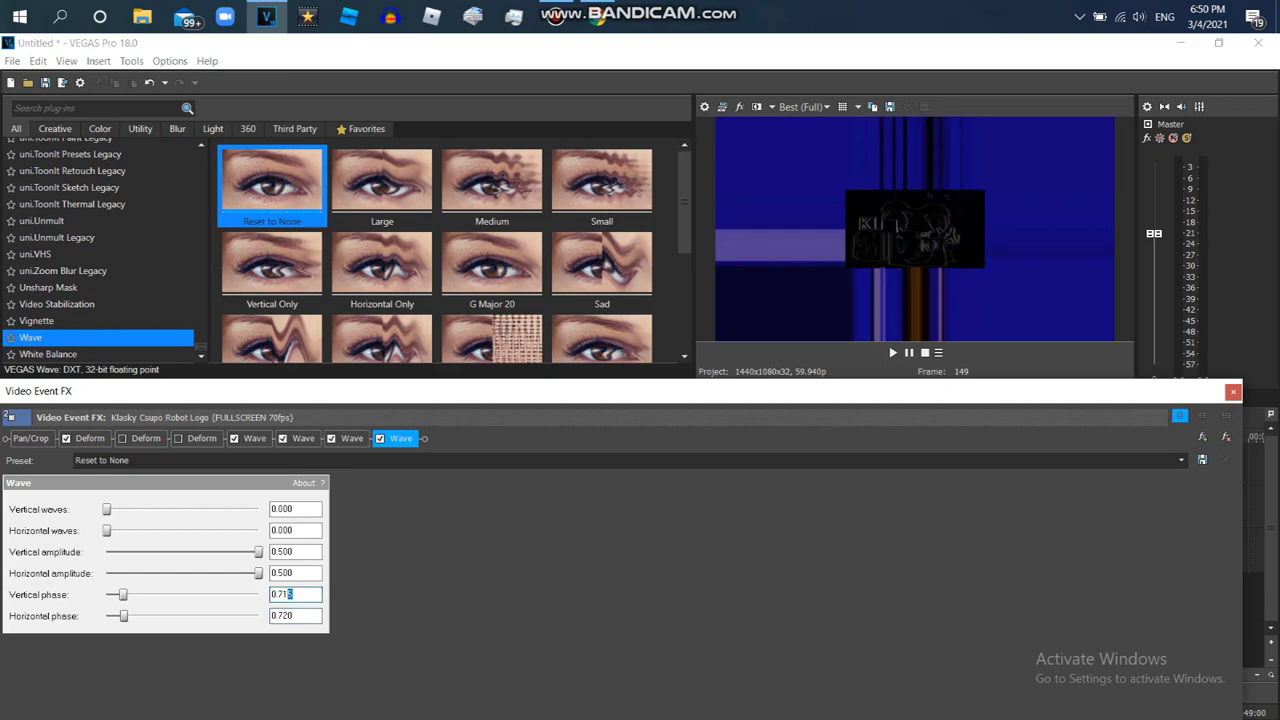
pyautogui.press('Tab')
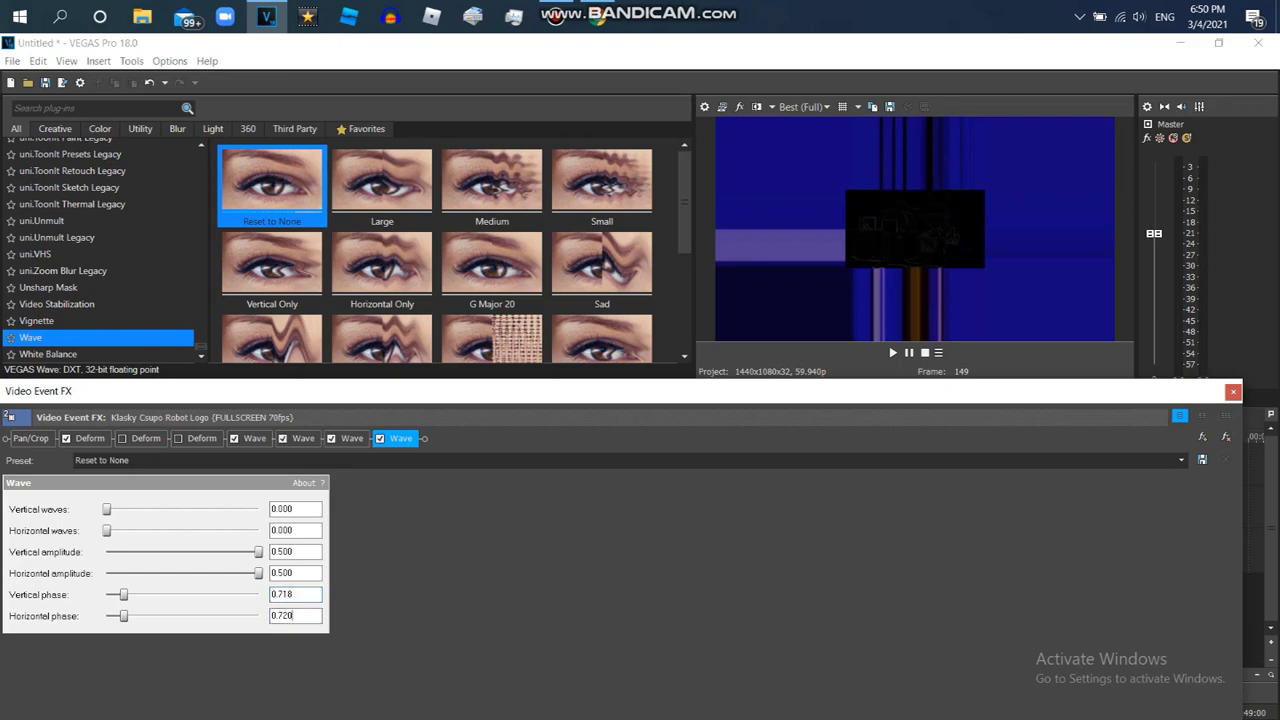
pyautogui.hotkey('shift', 'Left')
pyautogui.hotkey('shift', 'Left')
pyautogui.hotkey('shift', 'Tab')
pyautogui.moveTo(296, 595); pyautogui.dragTo(287, 595)
pyautogui.click(1233, 391)
# Delete the upper video track.
pyautogui.rightClick(444, 458)
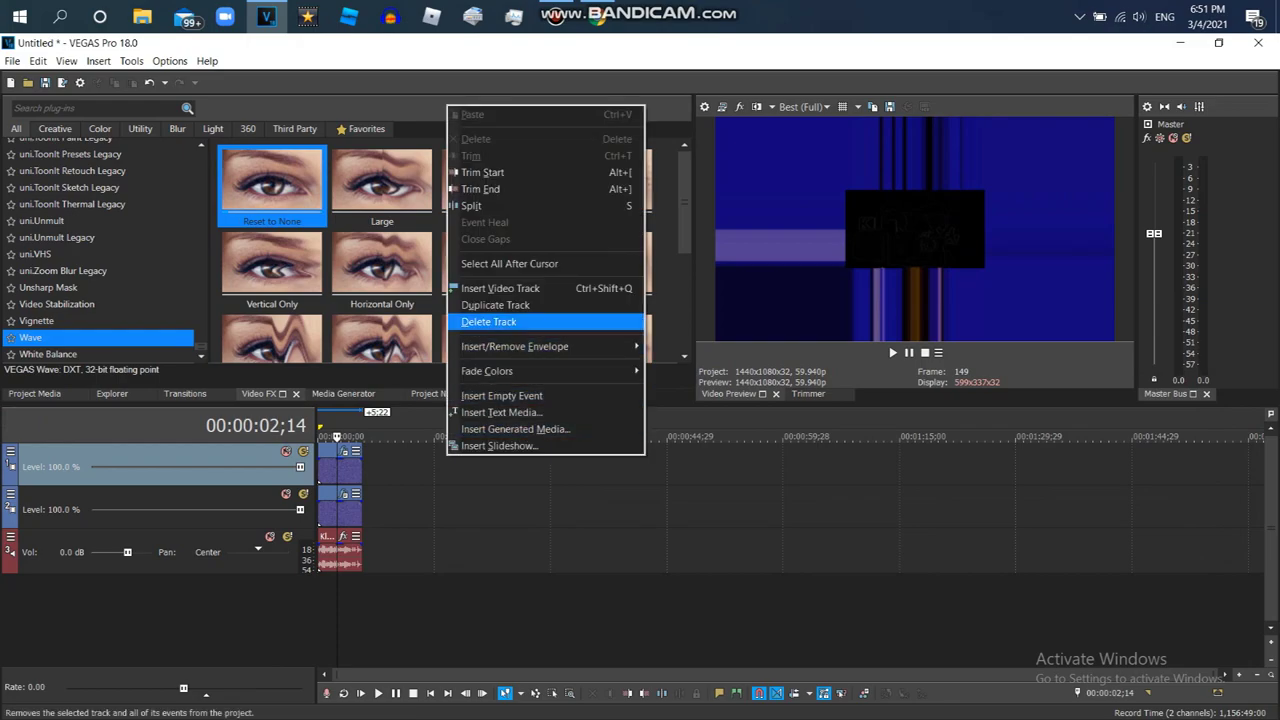
pyautogui.click(495, 318)
pyautogui.click(396, 475)
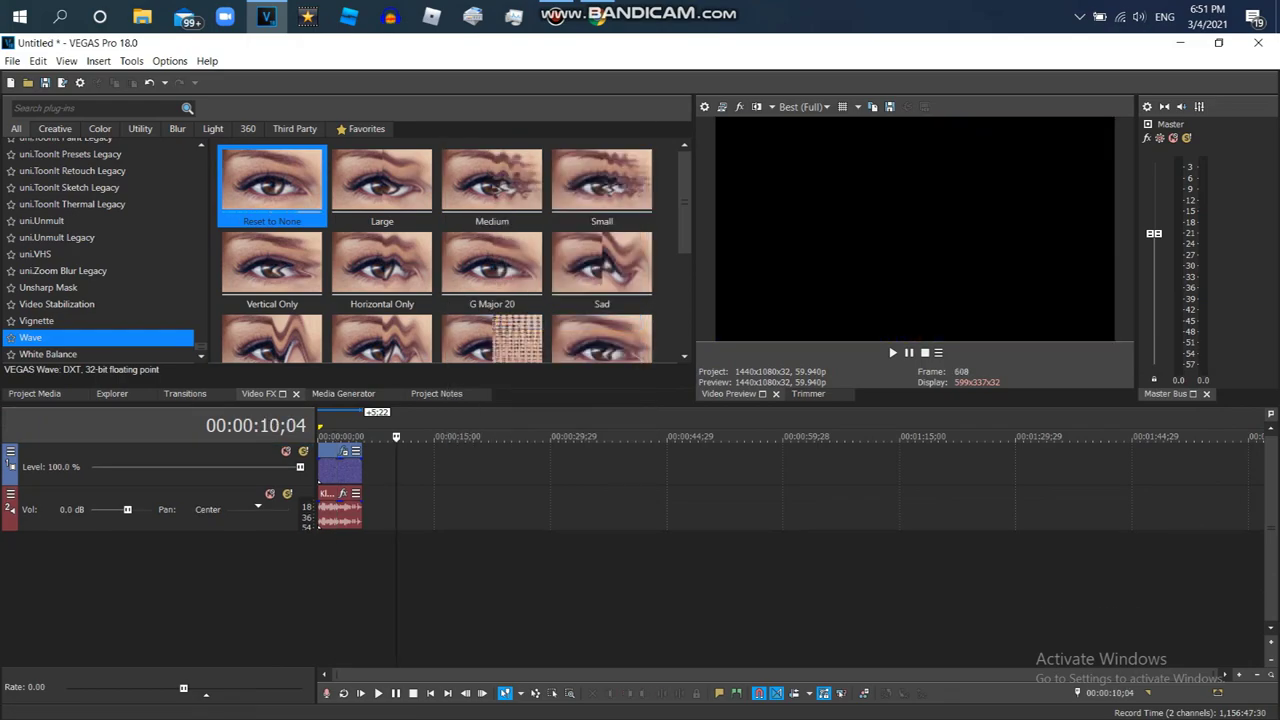
# Move the two bypassed Deform effects behind the Wave effects in the remaining event's chain and enable both.
pyautogui.click(340, 472)
pyautogui.doubleClick(340, 472)
pyautogui.click(344, 452)
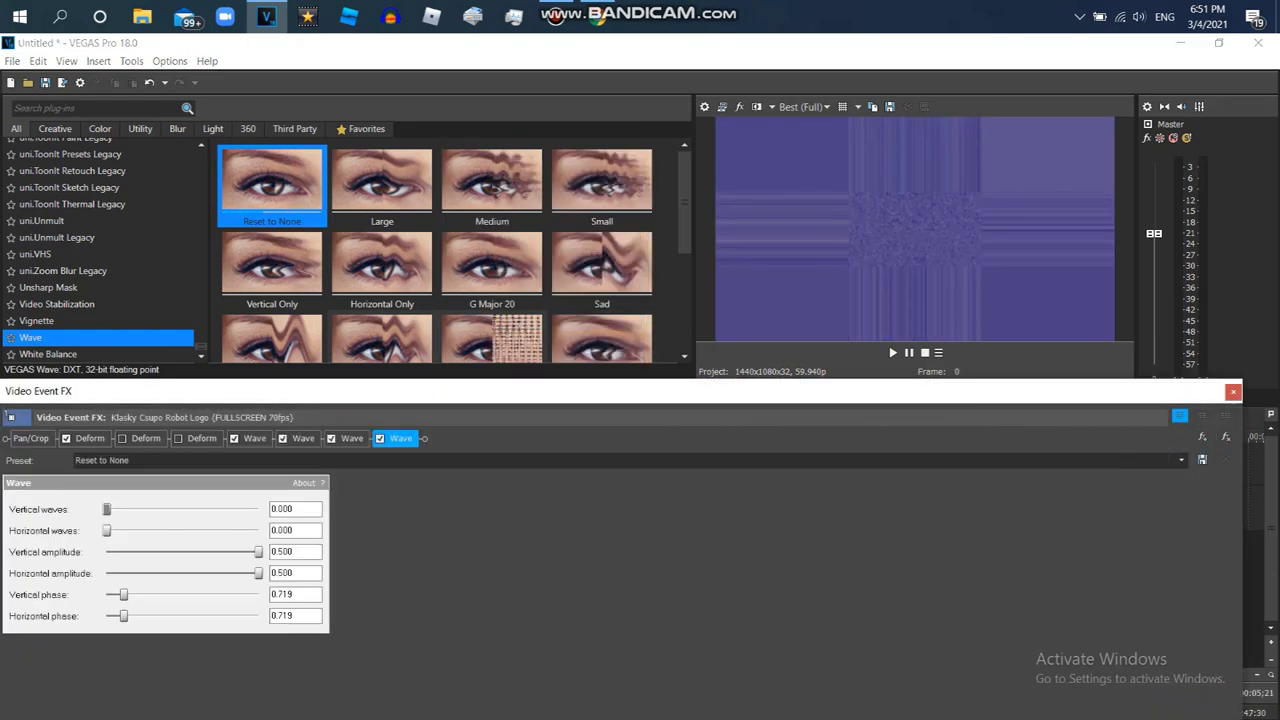
pyautogui.moveTo(202, 438); pyautogui.dragTo(402, 438)
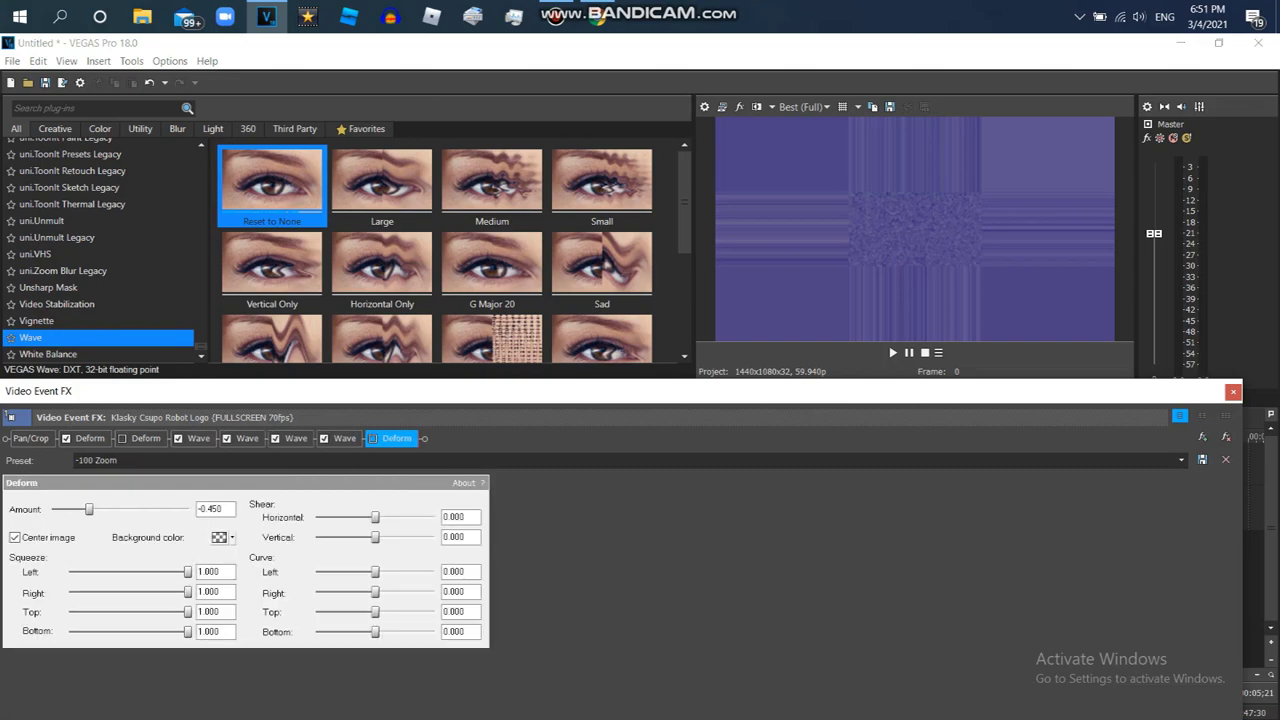
pyautogui.moveTo(146, 438); pyautogui.dragTo(368, 438)
pyautogui.click(316, 438)
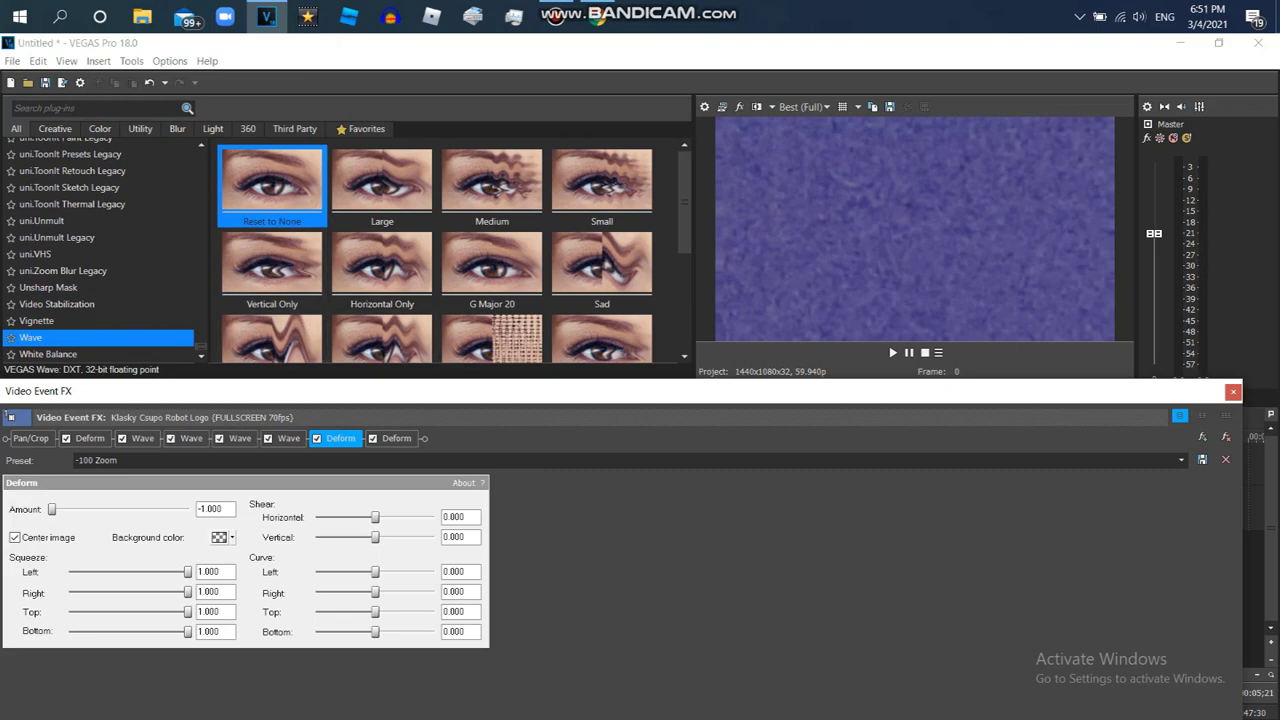
# Add a BCC Wave effect with the Broken Blowing A preset to the event, placed directly after the first Deform.
pyautogui.moveTo(201, 346); pyautogui.dragTo(201, 265)
pyautogui.scroll(3, 100, 250)
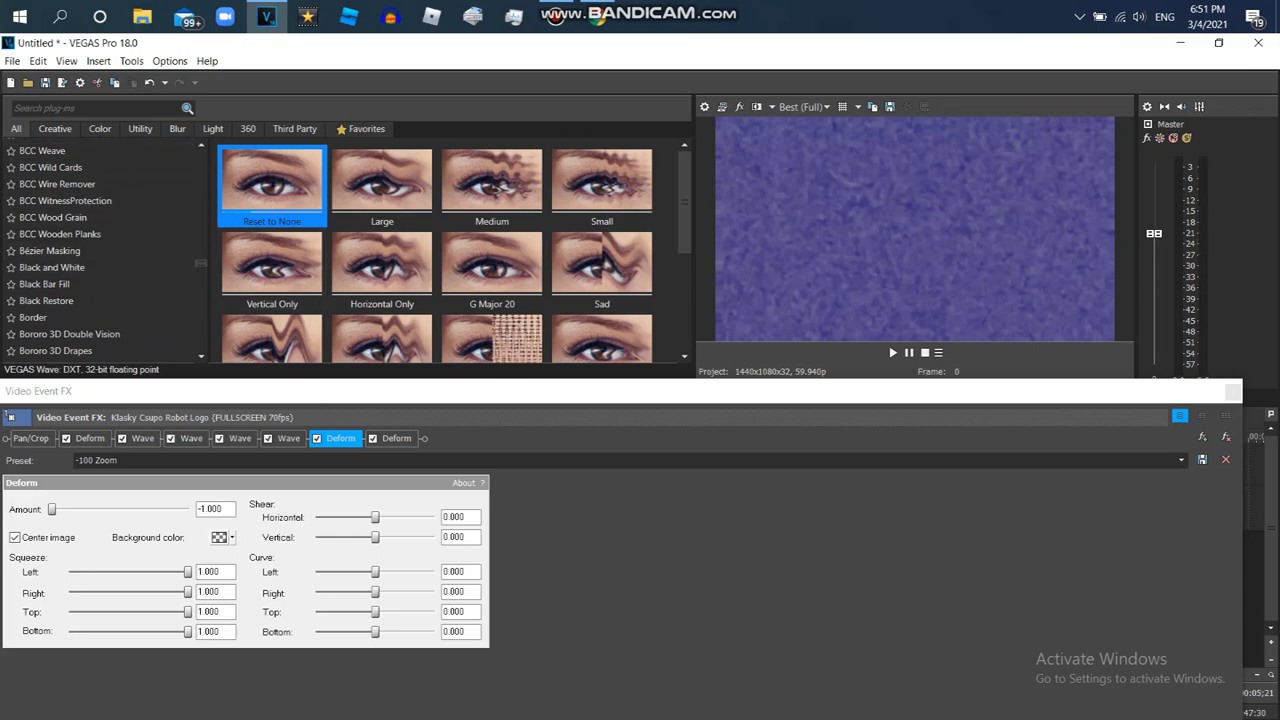
pyautogui.scroll(10, 100, 250)
pyautogui.moveTo(201, 256); pyautogui.dragTo(201, 256)
pyautogui.scroll(-5, 100, 250)
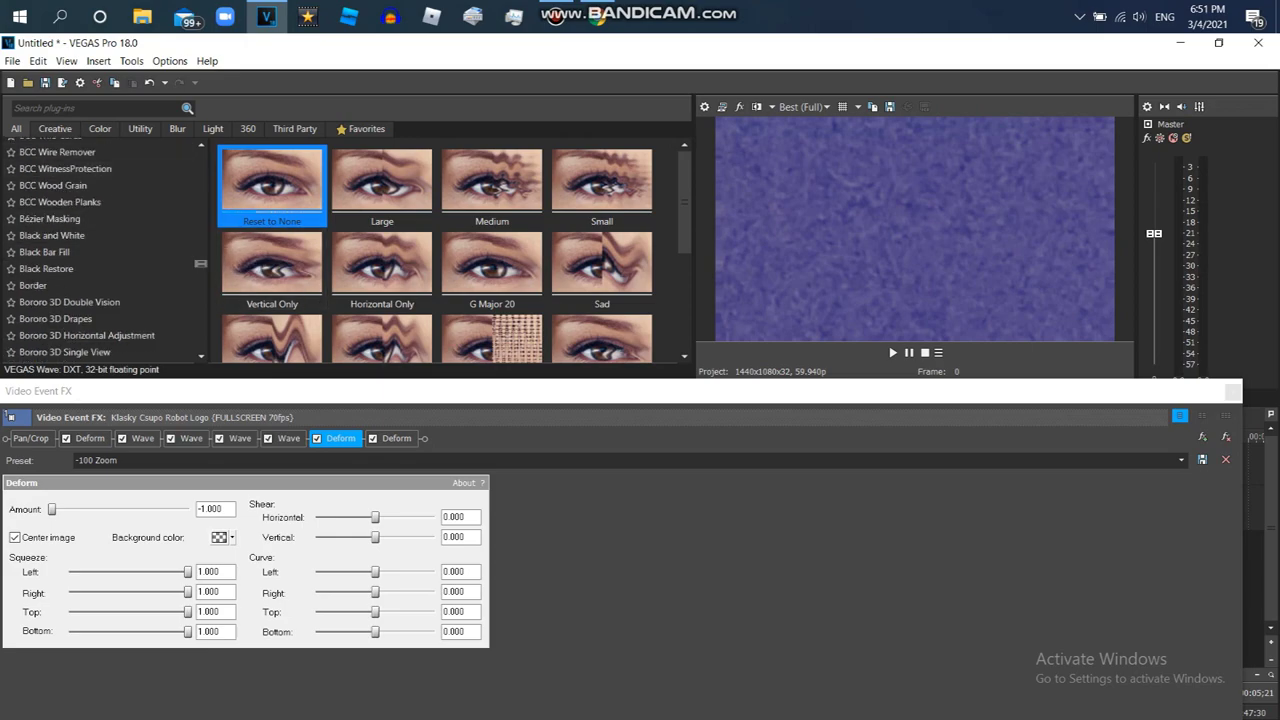
pyautogui.scroll(1, 200, 263)
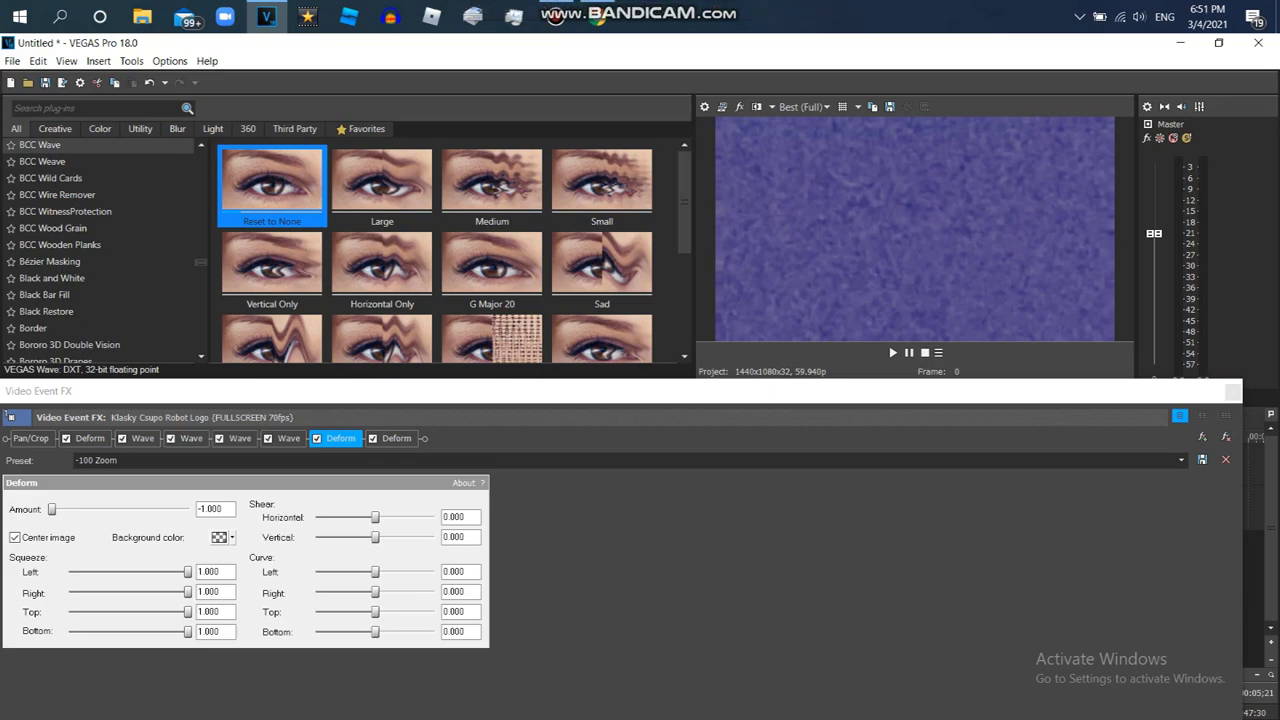
pyautogui.click(96, 145)
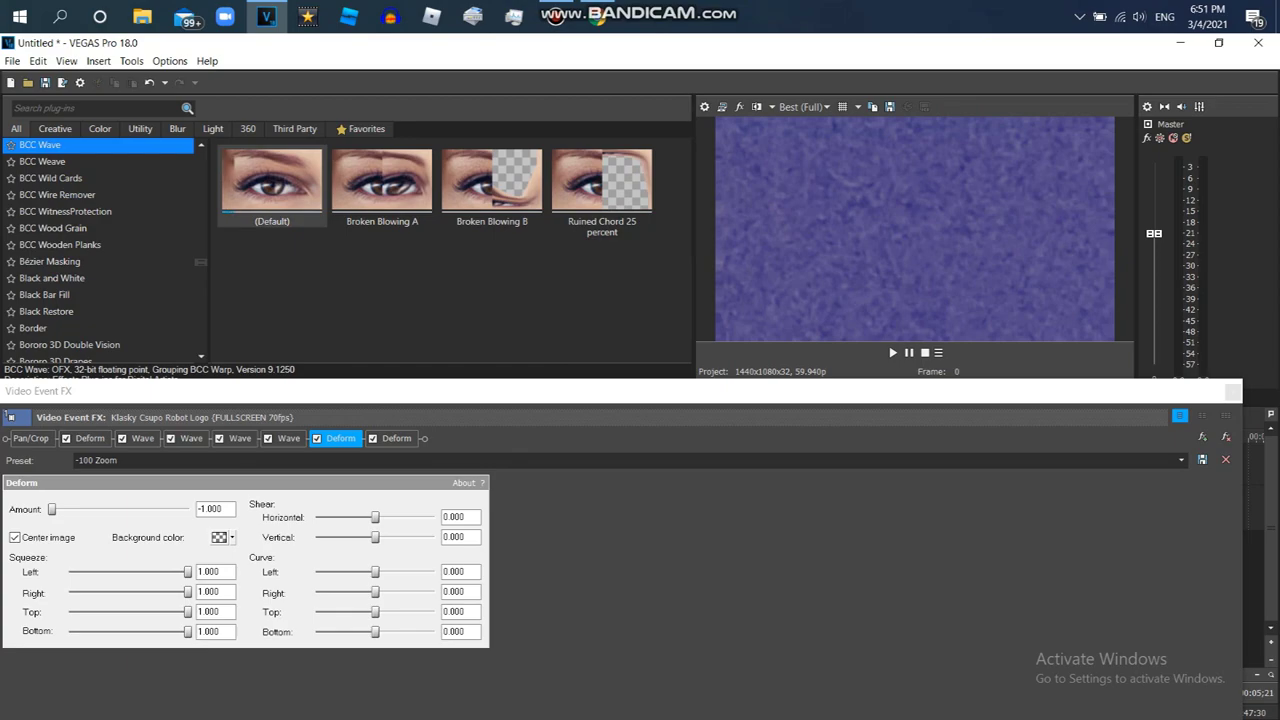
pyautogui.moveTo(382, 187); pyautogui.dragTo(412, 438)
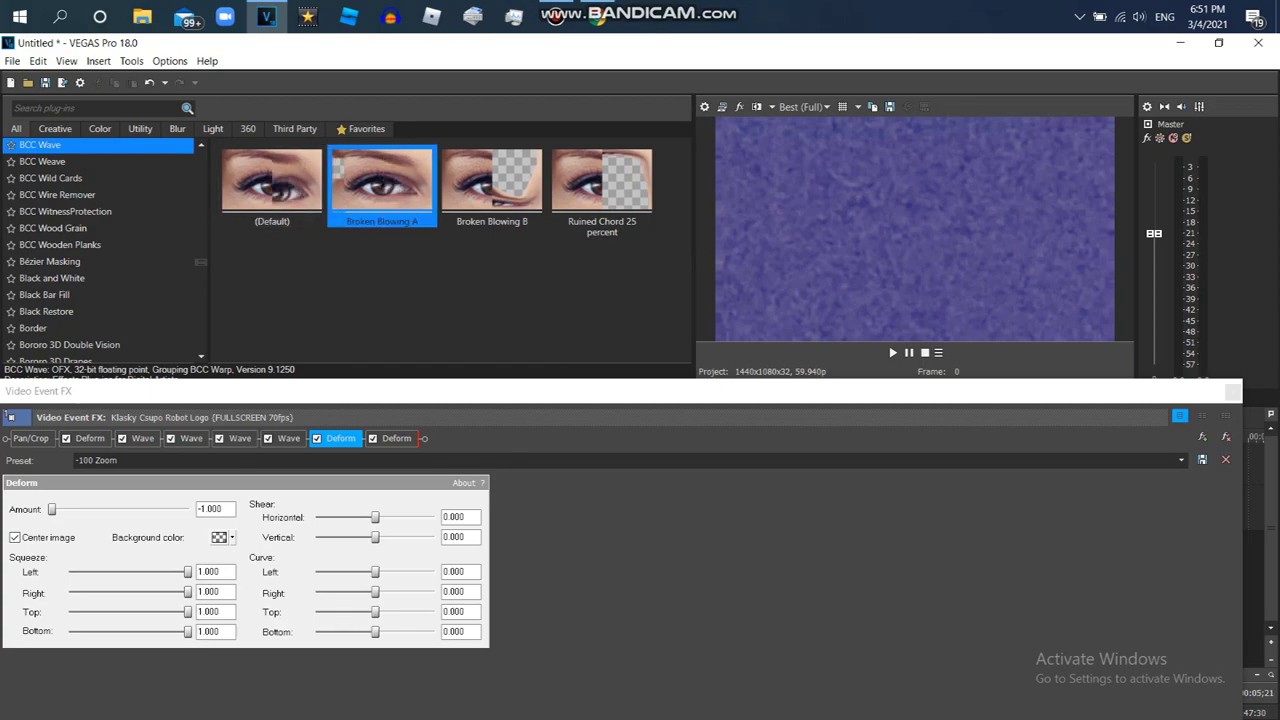
pyautogui.moveTo(115, 438); pyautogui.dragTo(115, 438)
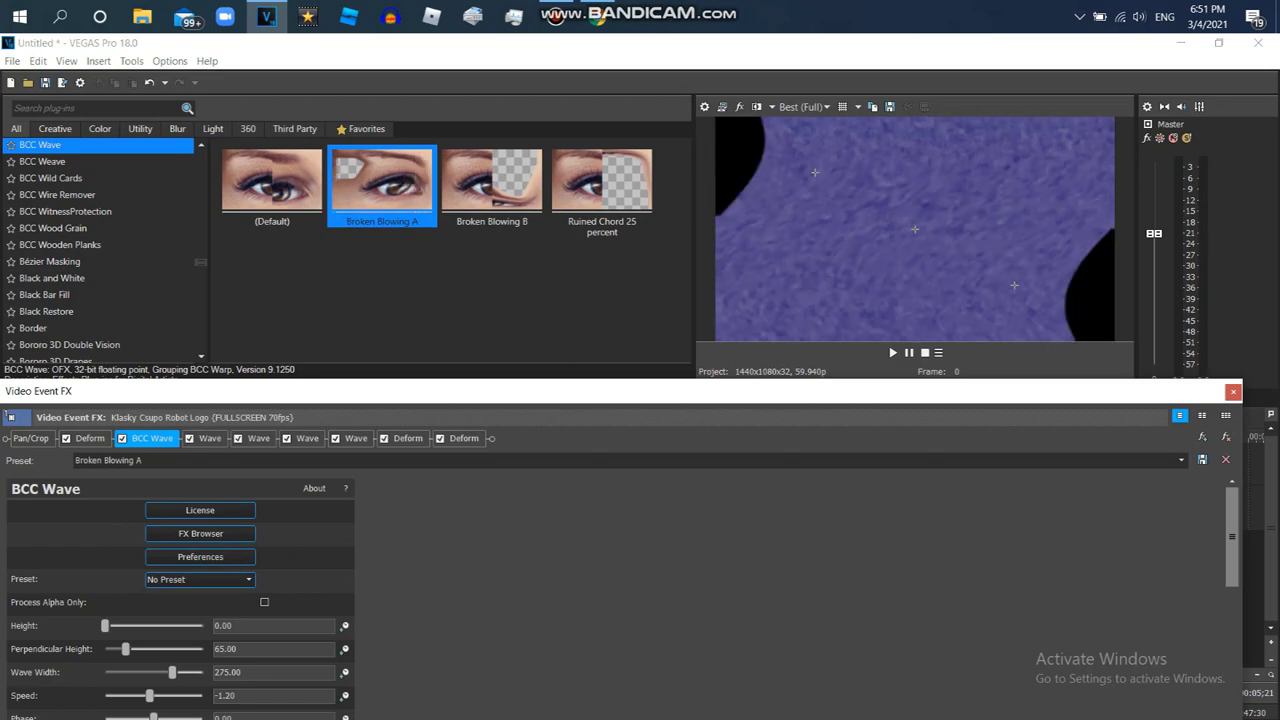
# Set the first Deform effect's amount to 0.645.
pyautogui.click(89, 439)
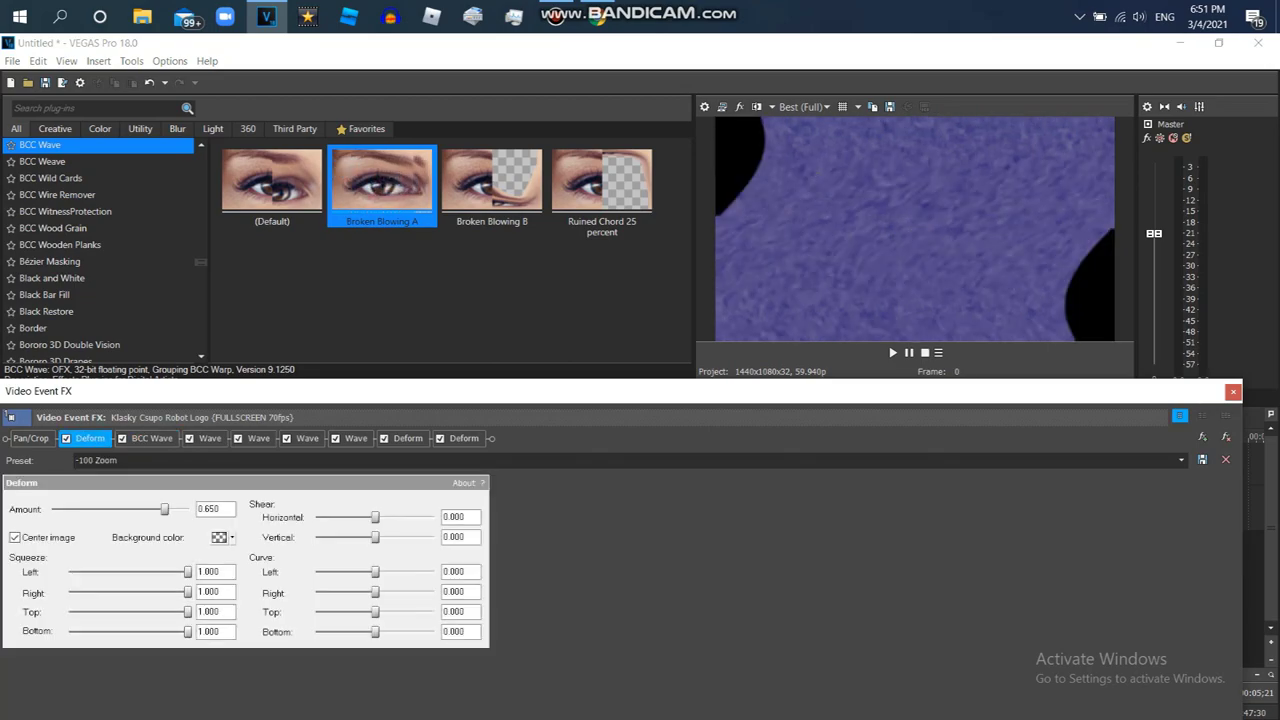
pyautogui.moveTo(220, 509); pyautogui.dragTo(209, 509)
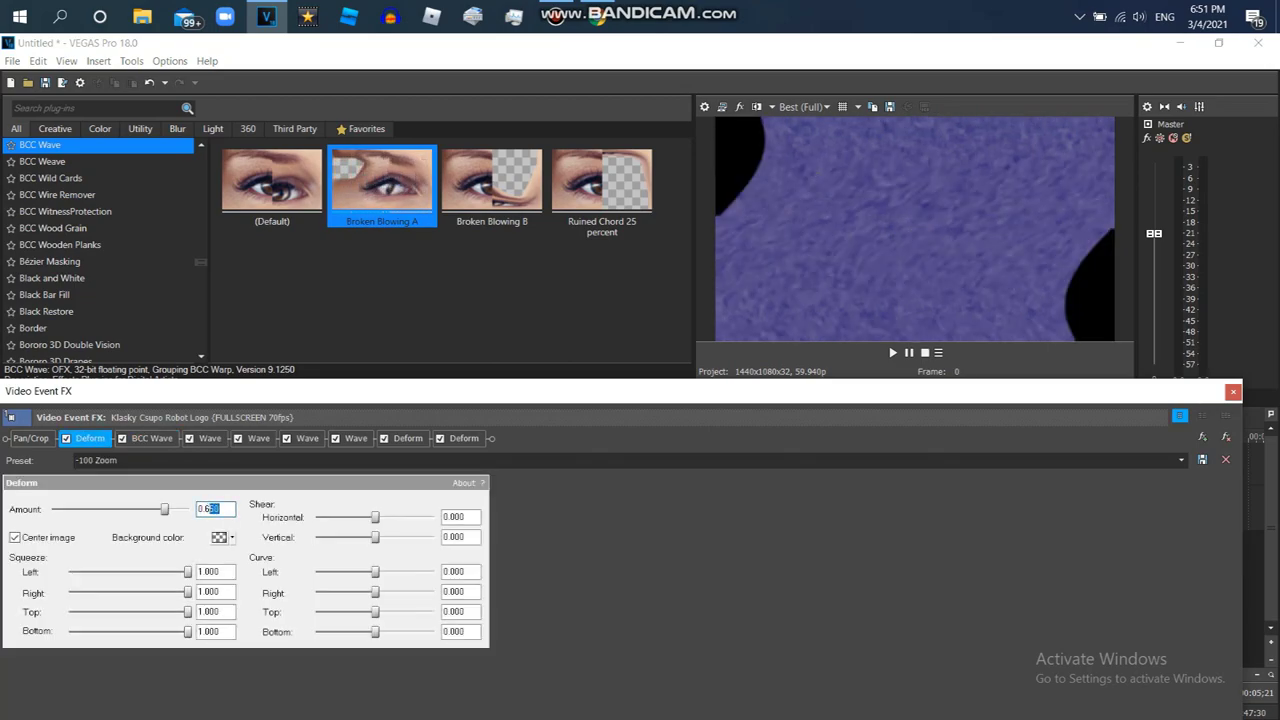
pyautogui.click(198, 571)
pyautogui.moveTo(220, 509); pyautogui.dragTo(209, 509)
pyautogui.write('45')
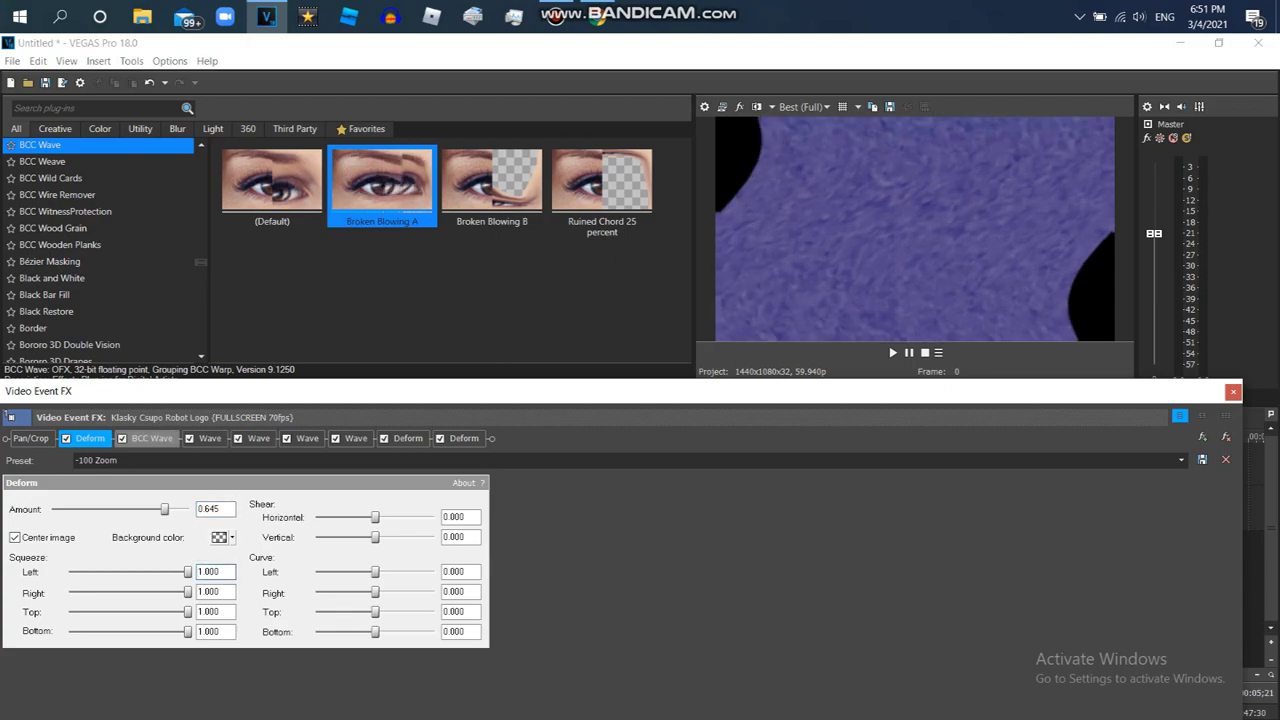
# Move BCC Wave behind the fourth Wave effect and add a second BCC Wave with the Broken Blowing B preset after it.
pyautogui.click(151, 439)
pyautogui.moveTo(151, 439); pyautogui.dragTo(354, 439)
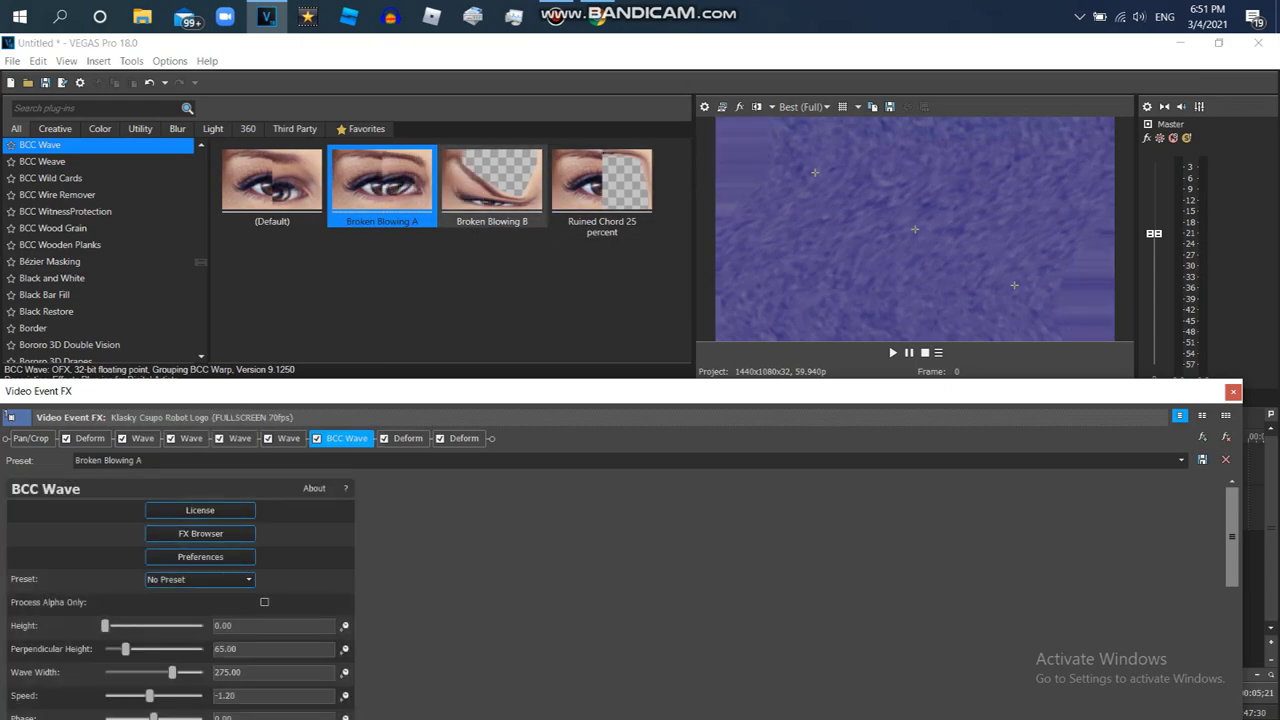
pyautogui.moveTo(492, 186); pyautogui.dragTo(540, 560)
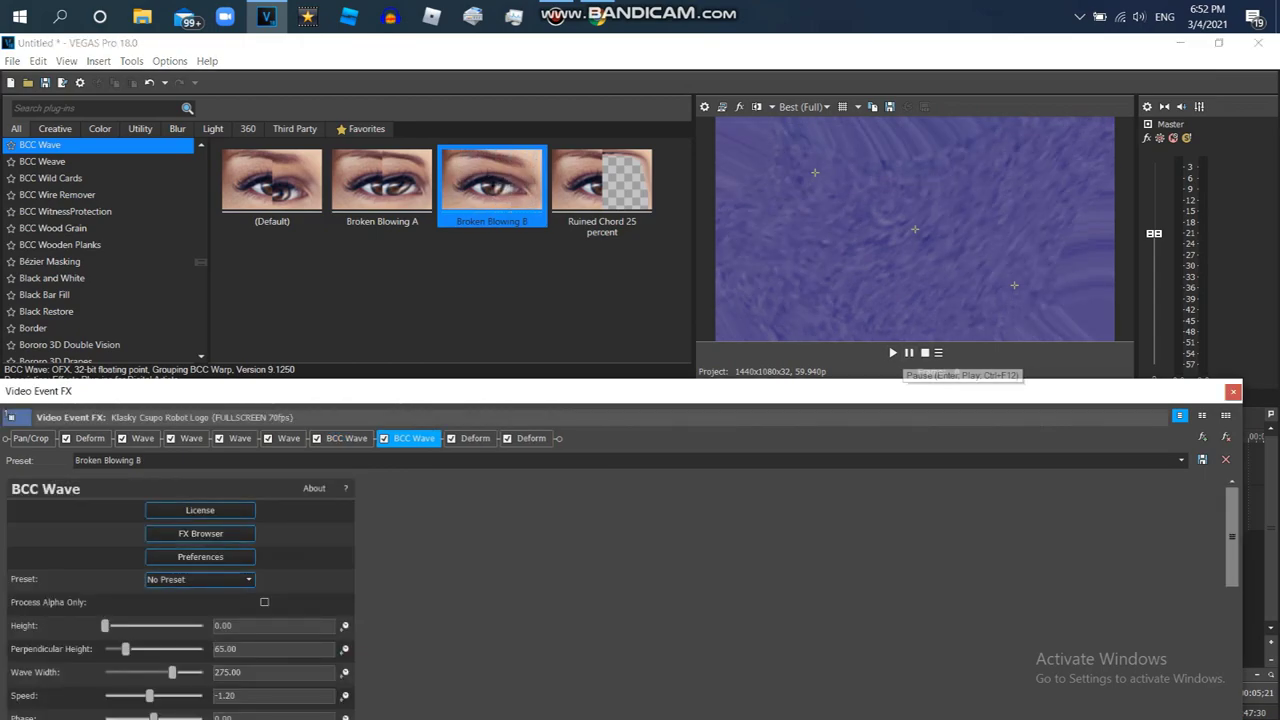
# Uncover the timeline and play the clip from the start to review the distortion, pausing at the logo's face.
pyautogui.moveTo(400, 391); pyautogui.dragTo(426, 554)
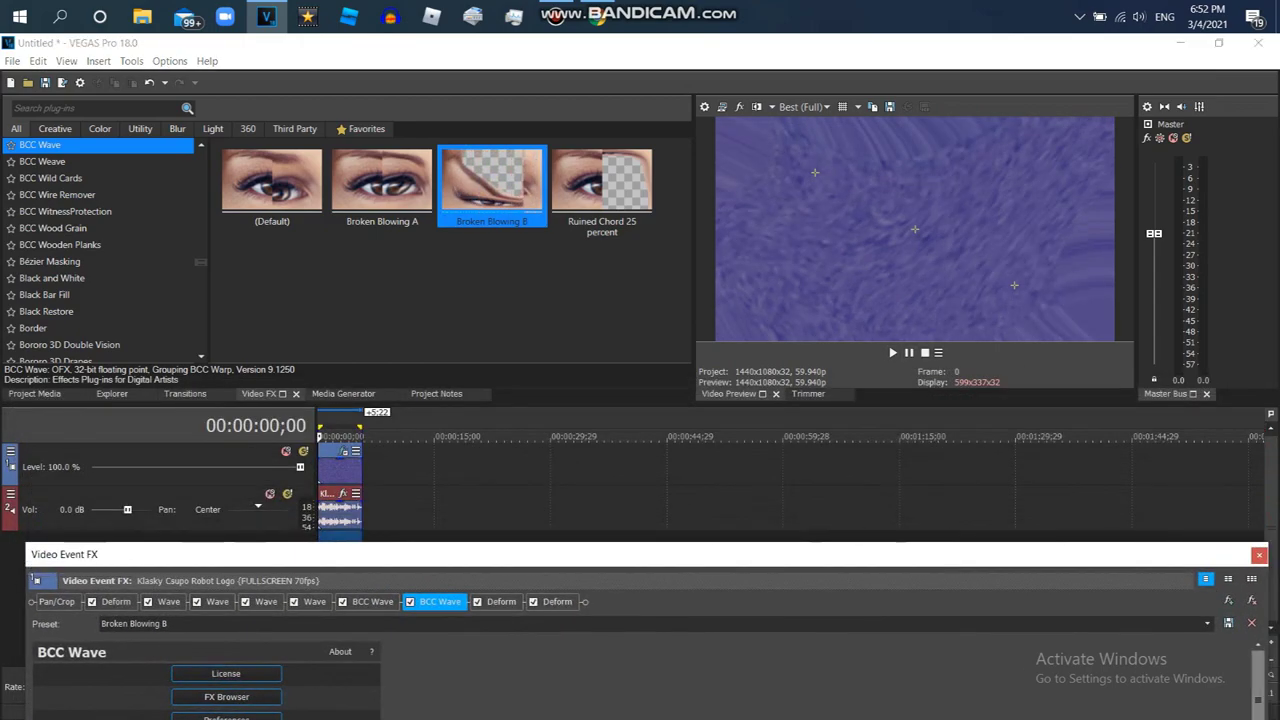
pyautogui.click(893, 352)
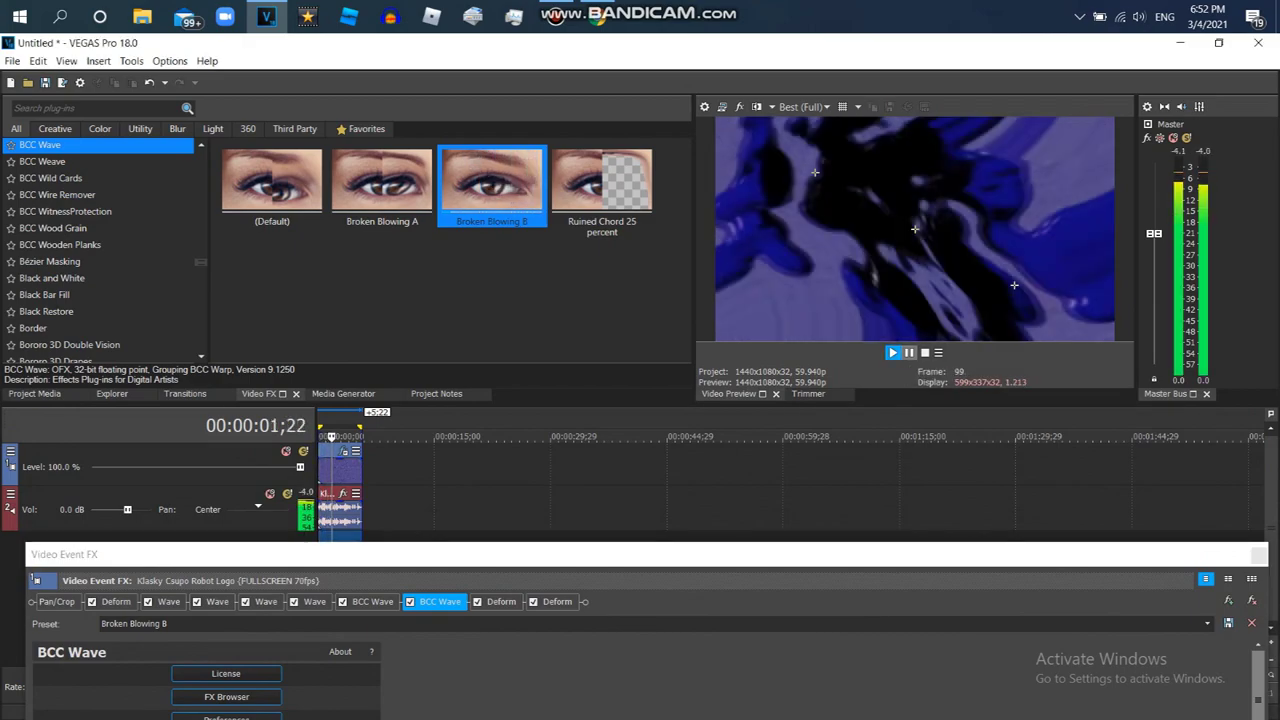
pyautogui.click(909, 352)
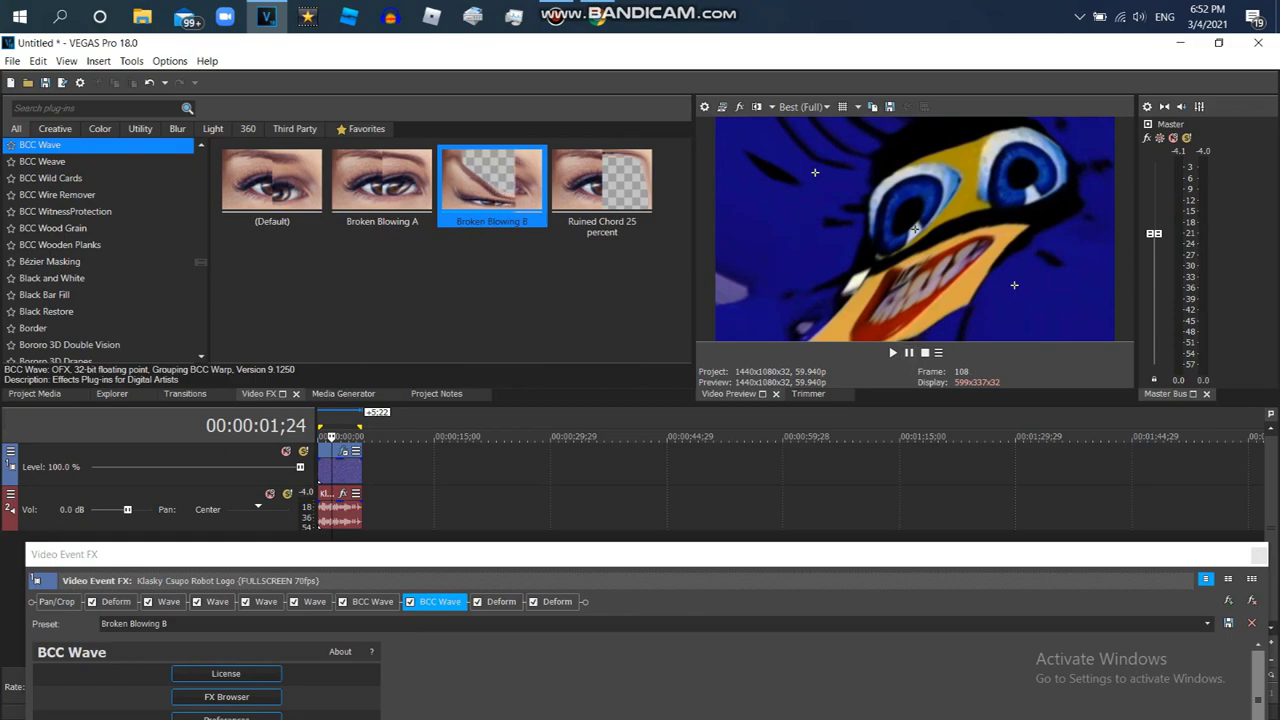
# Add a third BCC Wave with the Broken Blowing A preset ahead of the other two BCC Wave effects.
pyautogui.moveTo(40, 554); pyautogui.dragTo(59, 430)
pyautogui.click(382, 185)
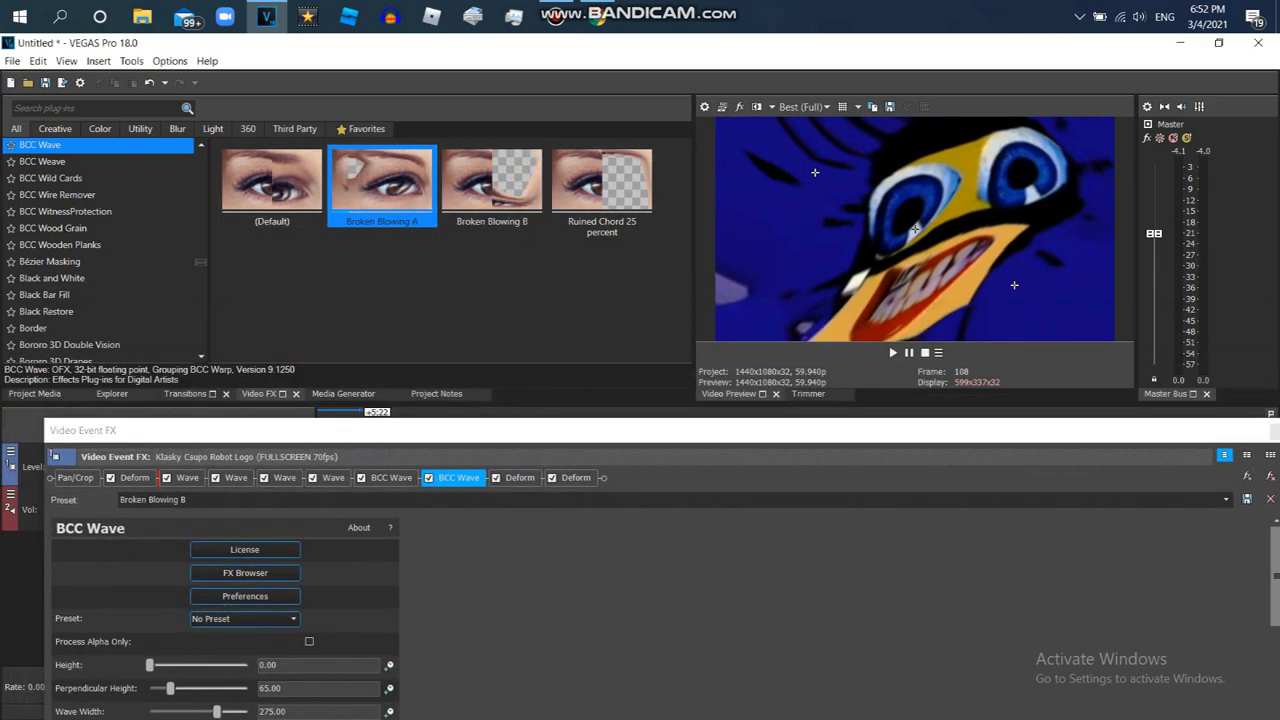
pyautogui.moveTo(382, 185); pyautogui.dragTo(390, 478)
# Set the newly added BCC Wave effect's wave width to 50.00.
pyautogui.moveTo(59, 430); pyautogui.dragTo(48, 276)
pyautogui.moveTo(206, 558); pyautogui.dragTo(166, 558)
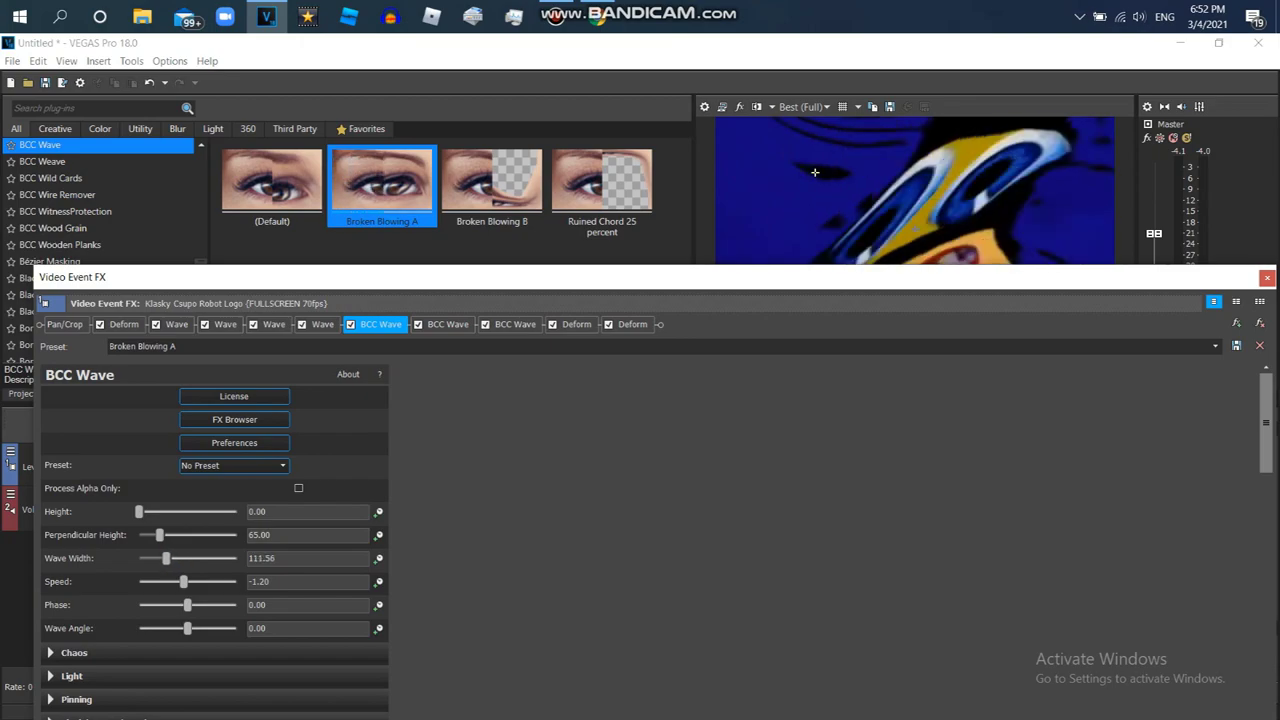
pyautogui.moveTo(40, 274); pyautogui.dragTo(53, 338)
pyautogui.moveTo(178, 622); pyautogui.dragTo(160, 622)
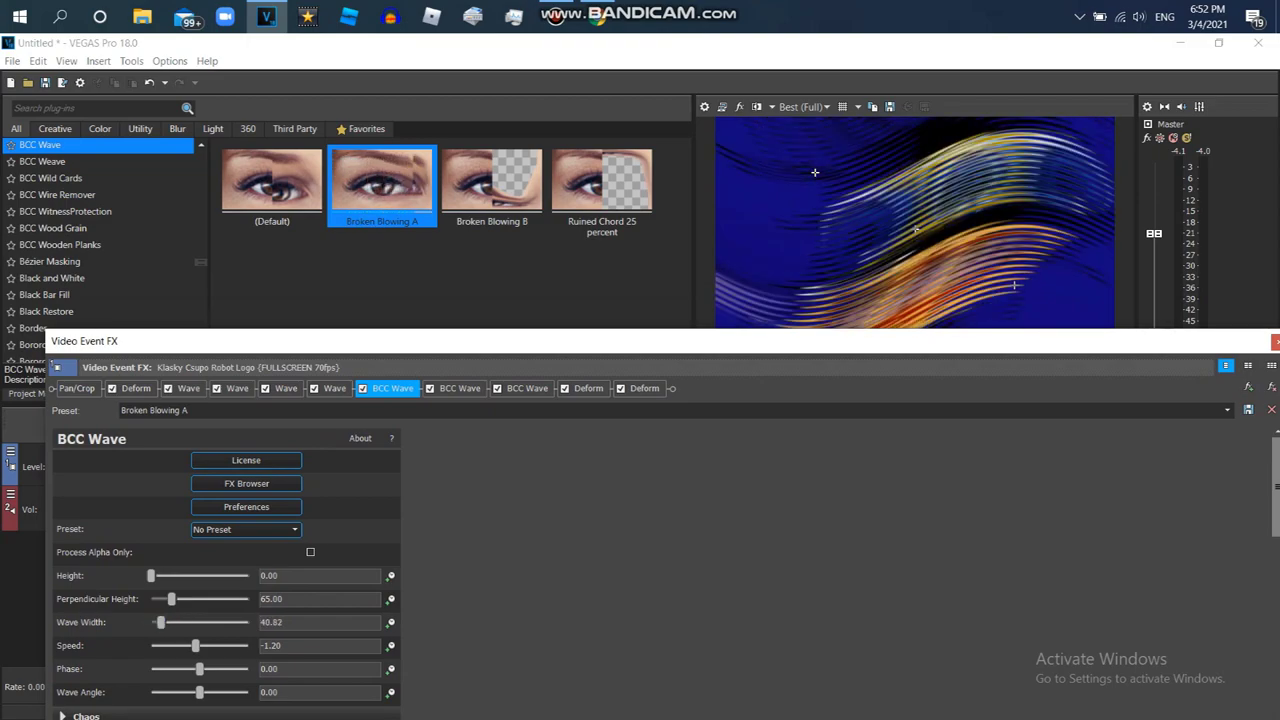
pyautogui.doubleClick(272, 622)
pyautogui.write('50')
pyautogui.press('Tab')
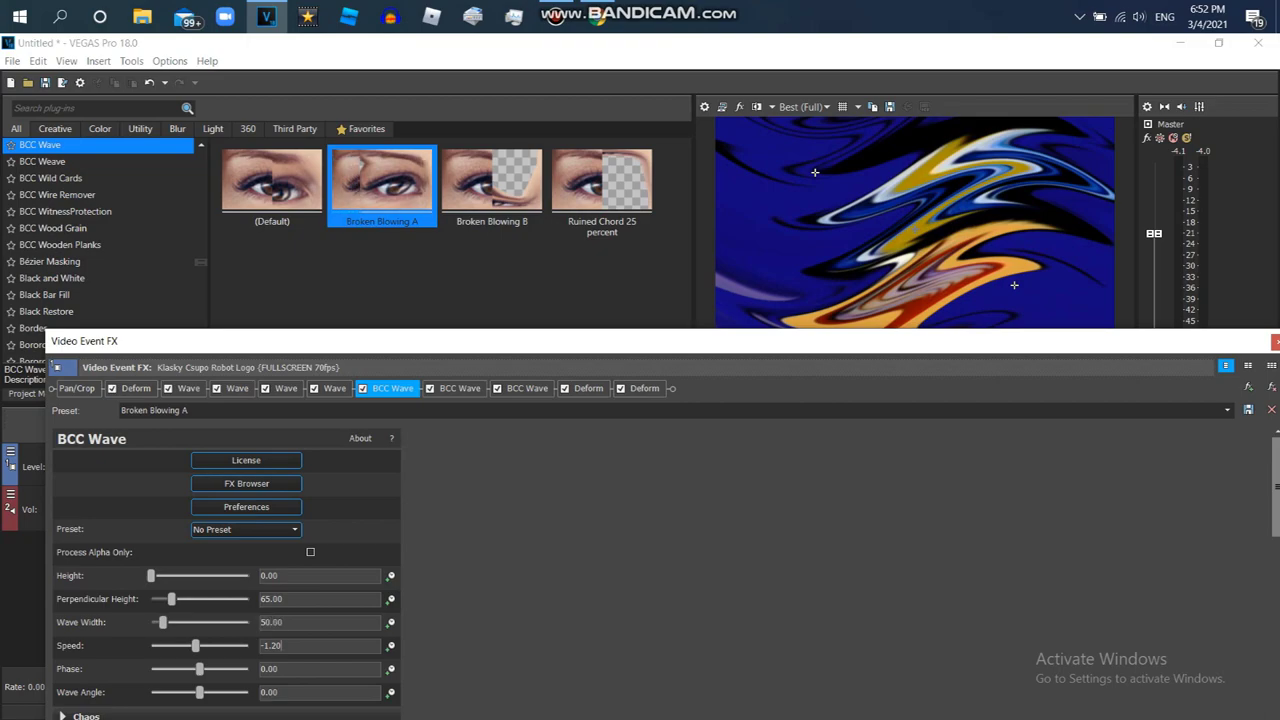
# Set the first BCC Wave effect's perpendicular height to 25.00 and uncover the preview and timeline.
pyautogui.doubleClick(271, 599)
pyautogui.write('2')
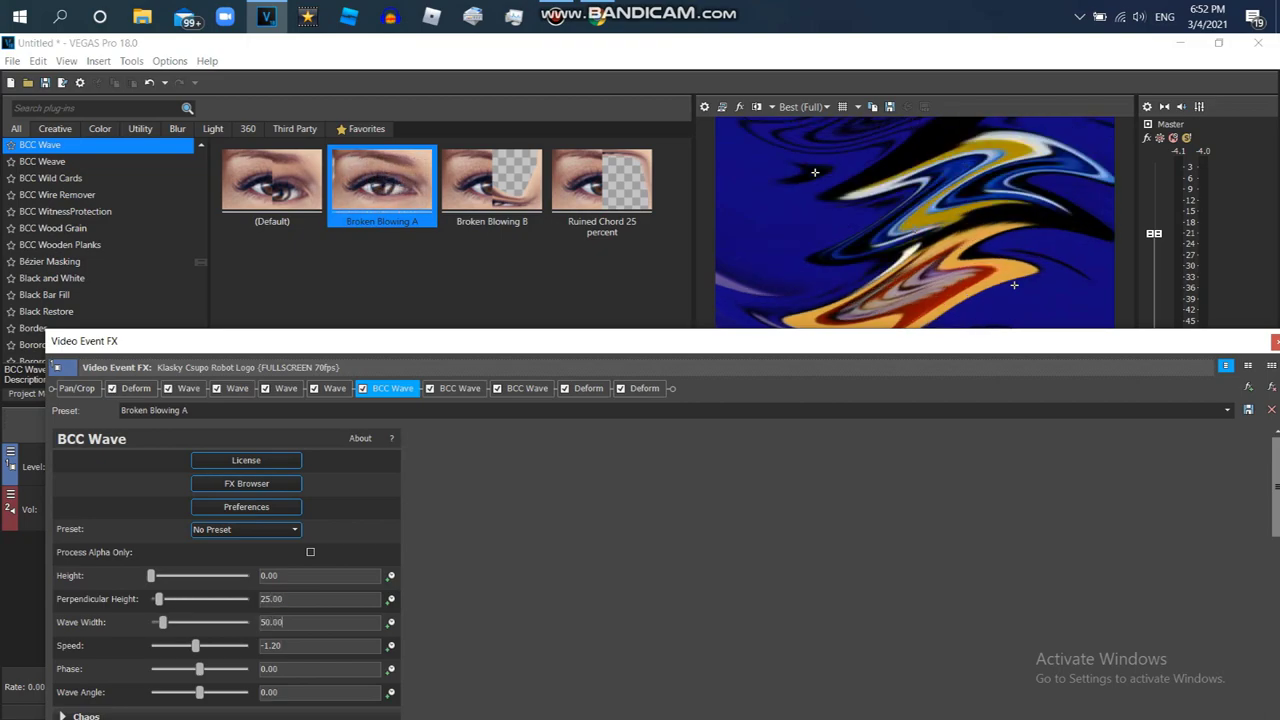
pyautogui.click(915, 230)
pyautogui.moveTo(250, 341); pyautogui.dragTo(260, 536)
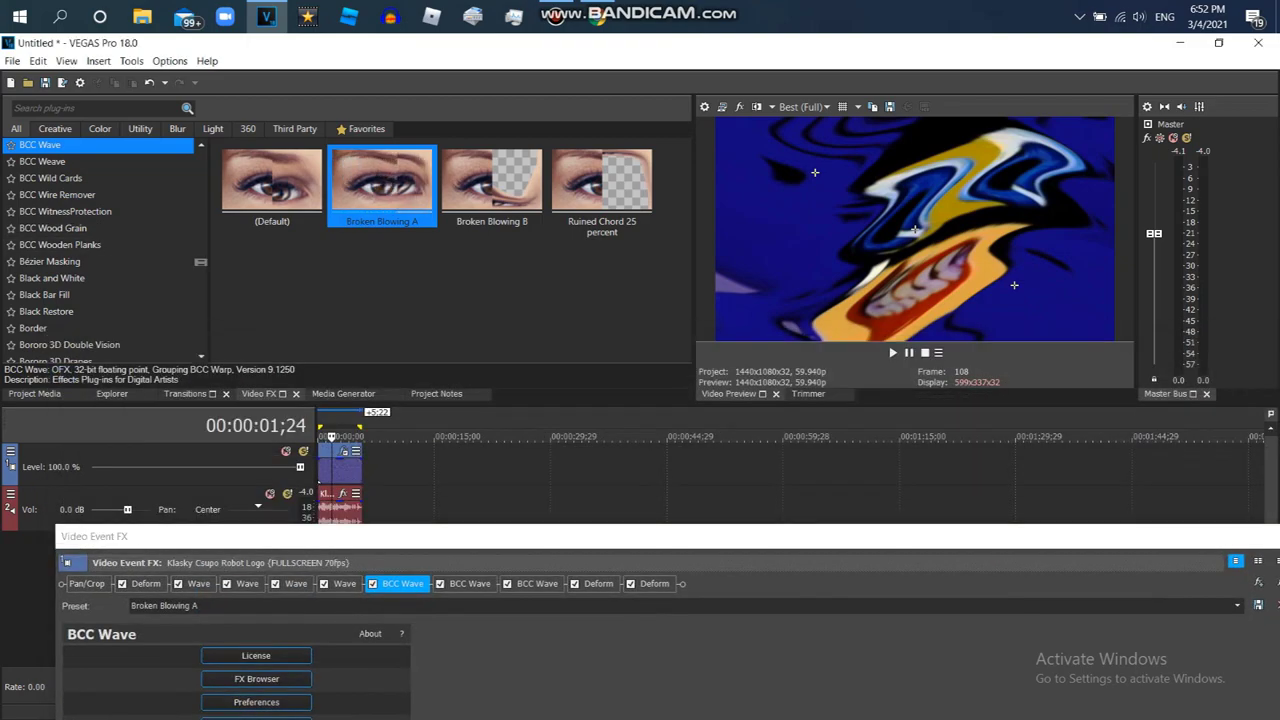
# Add HSL Adjust with the Invert Color preset at the start of the video effect chain and close the effects window.
pyautogui.scroll(-6, 105, 250)
pyautogui.moveTo(201, 276); pyautogui.dragTo(201, 282)
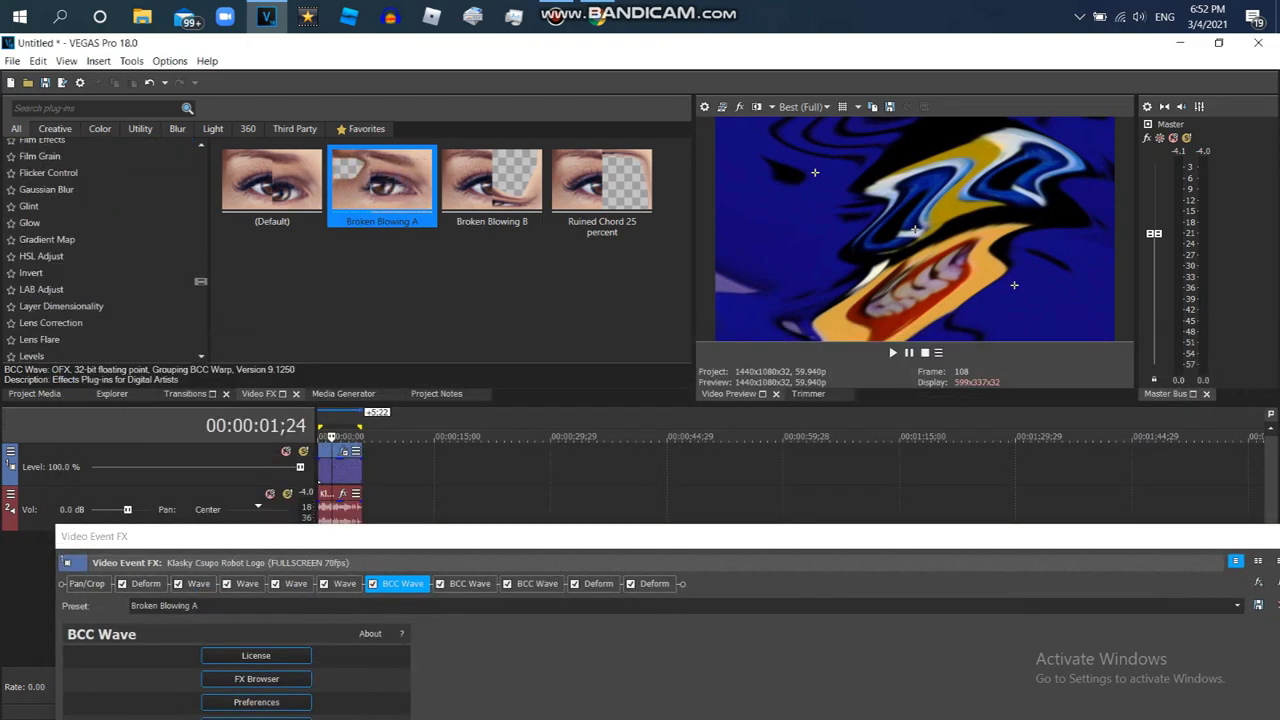
pyautogui.click(100, 257)
pyautogui.moveTo(490, 187); pyautogui.dragTo(130, 584)
pyautogui.moveTo(125, 537); pyautogui.dragTo(82, 464)
pyautogui.click(1245, 464)
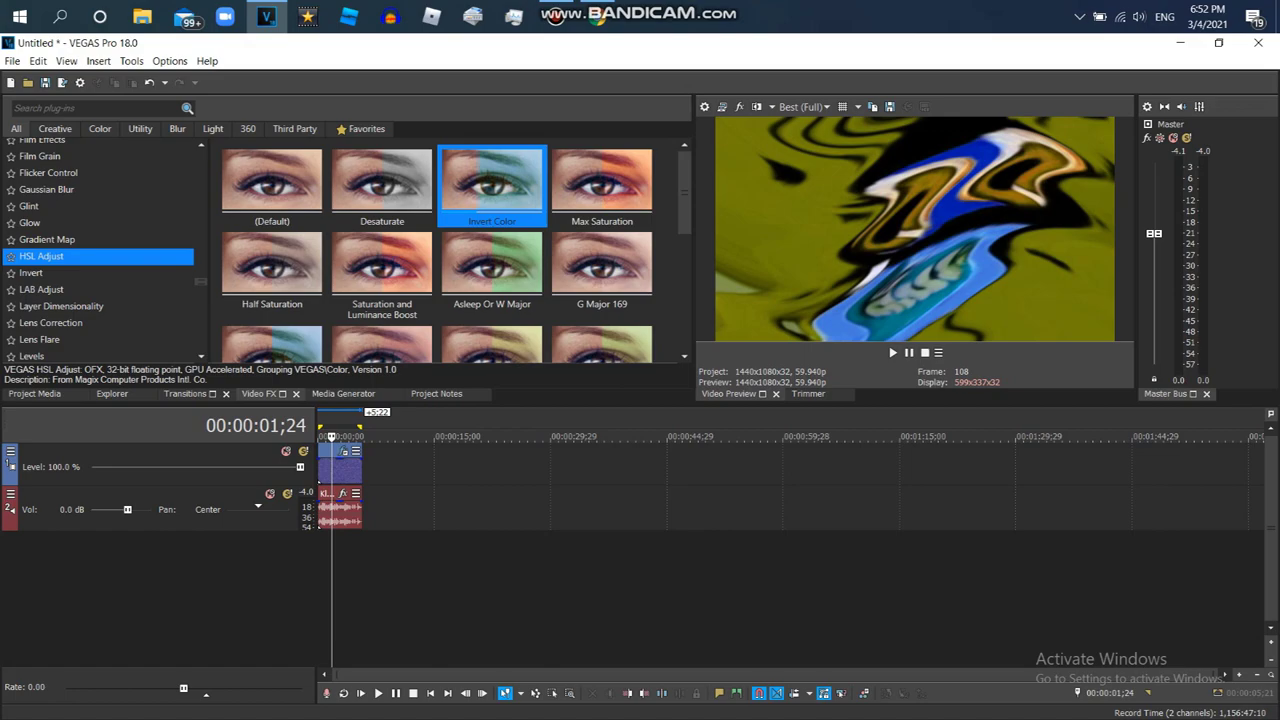
# Add two IL Vocodex (demo) effects followed by Pitch Shift to the logo clip's audio event.
pyautogui.doubleClick(381, 570)
pyautogui.click(343, 494)
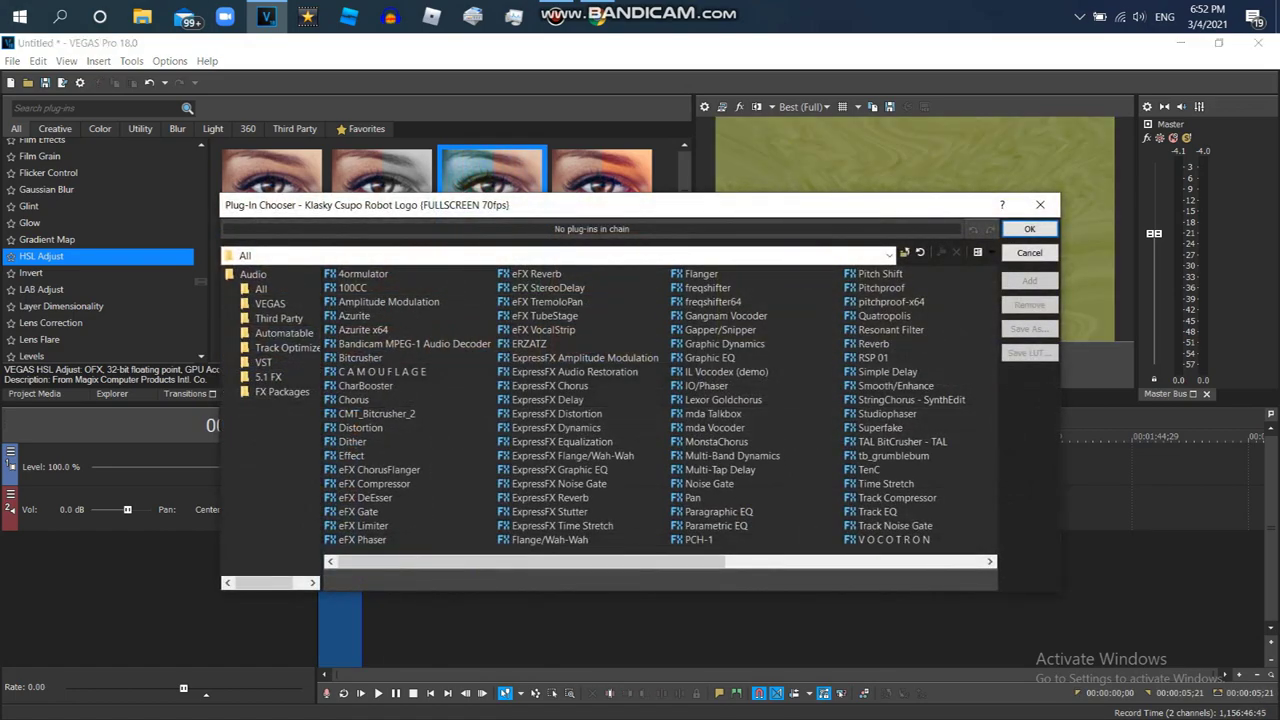
pyautogui.click(727, 372)
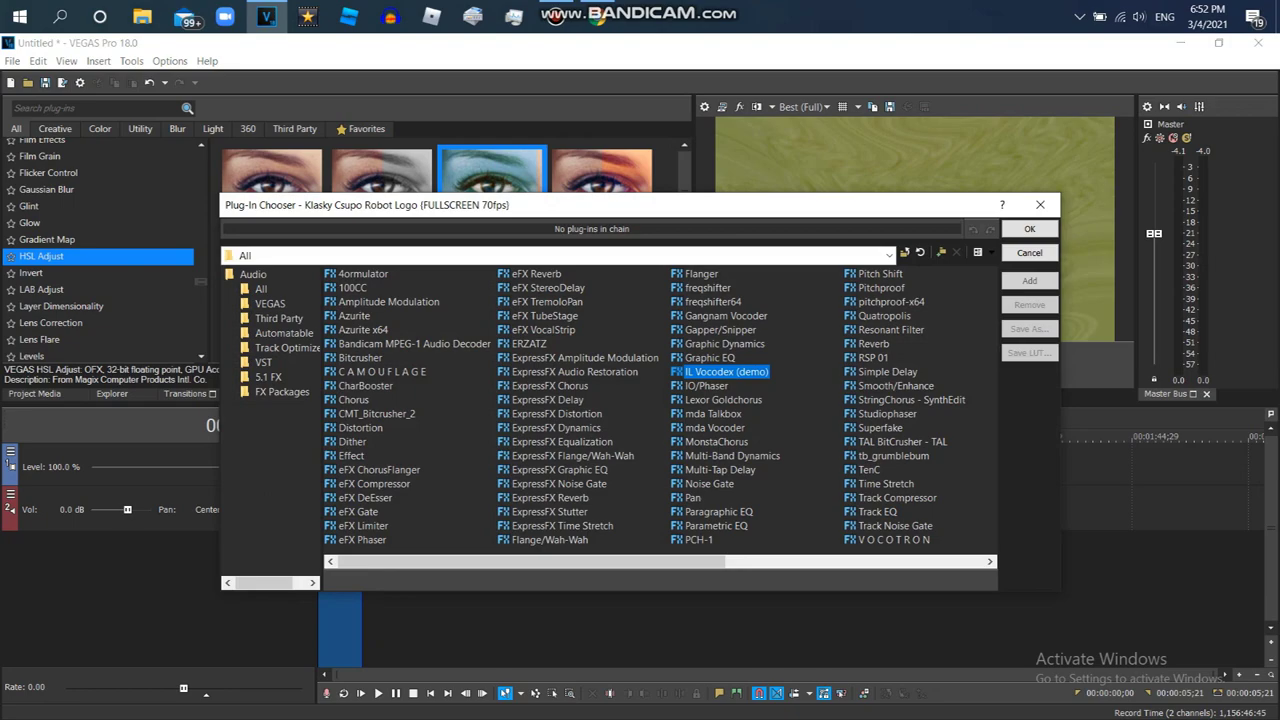
pyautogui.click(1030, 281)
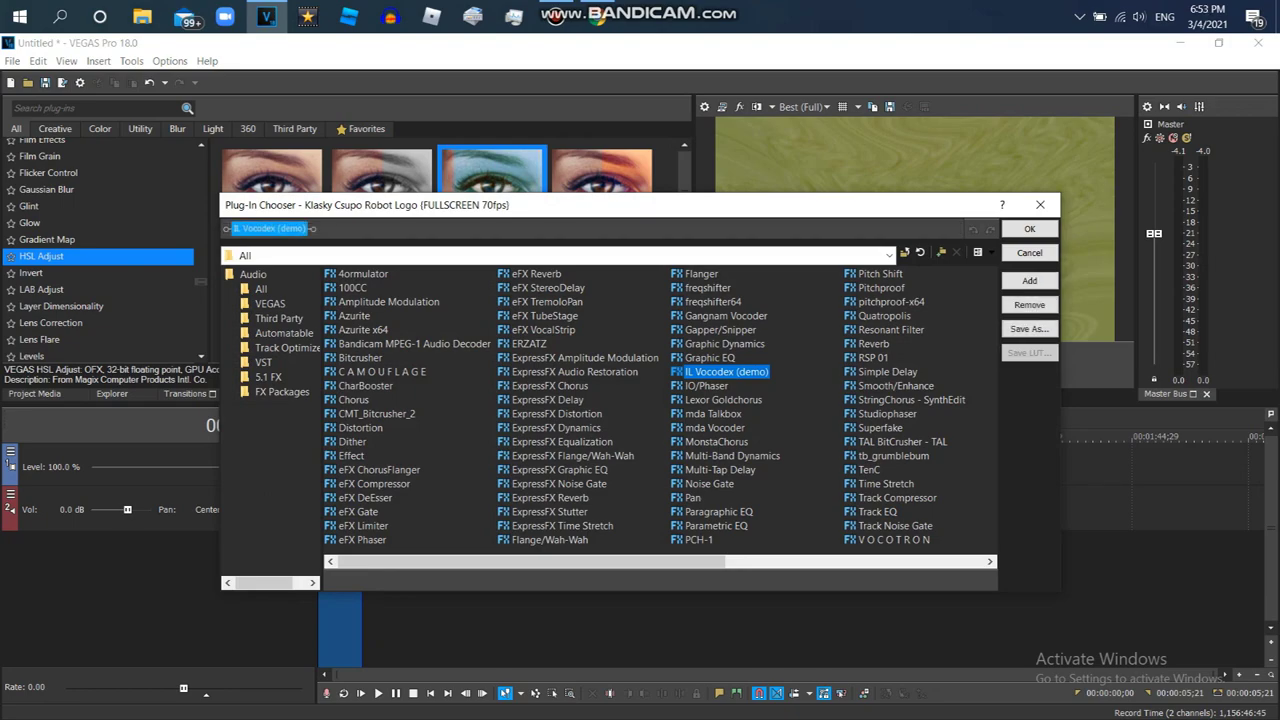
pyautogui.click(1030, 281)
pyautogui.click(880, 274)
pyautogui.click(1029, 228)
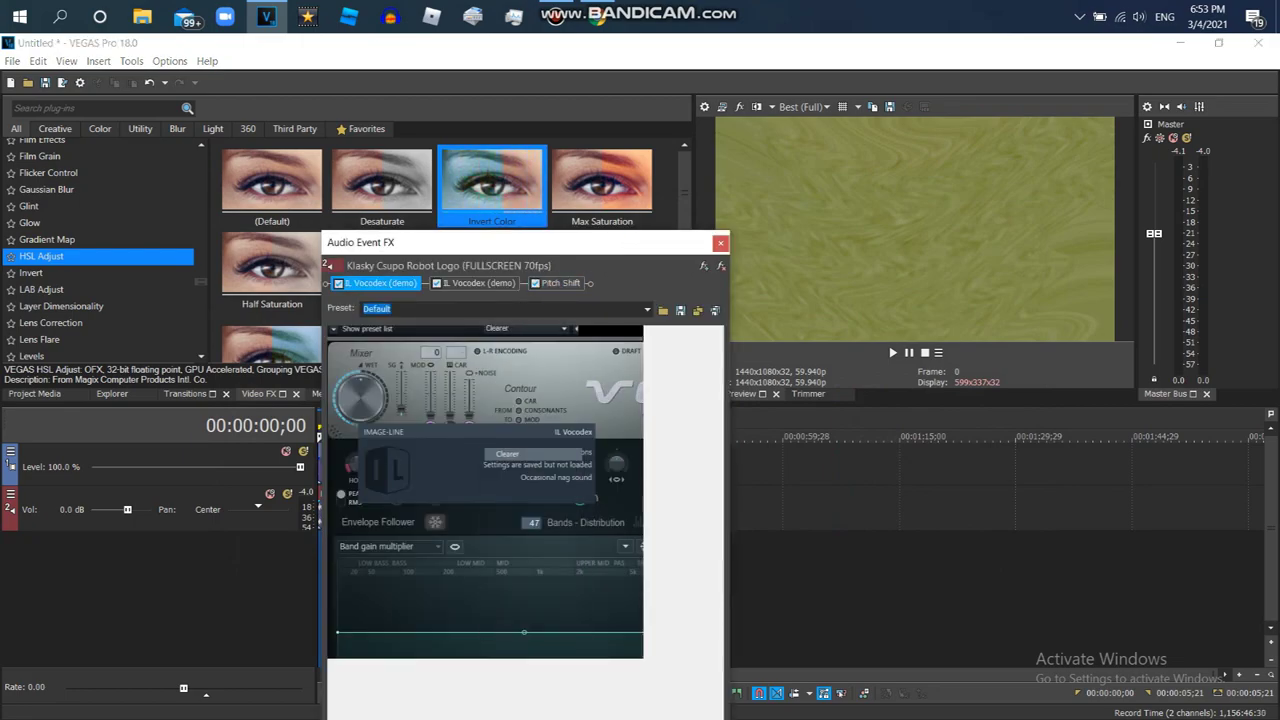
# Load a different preset from the preset list in the second IL Vocodex effect.
pyautogui.click(479, 283)
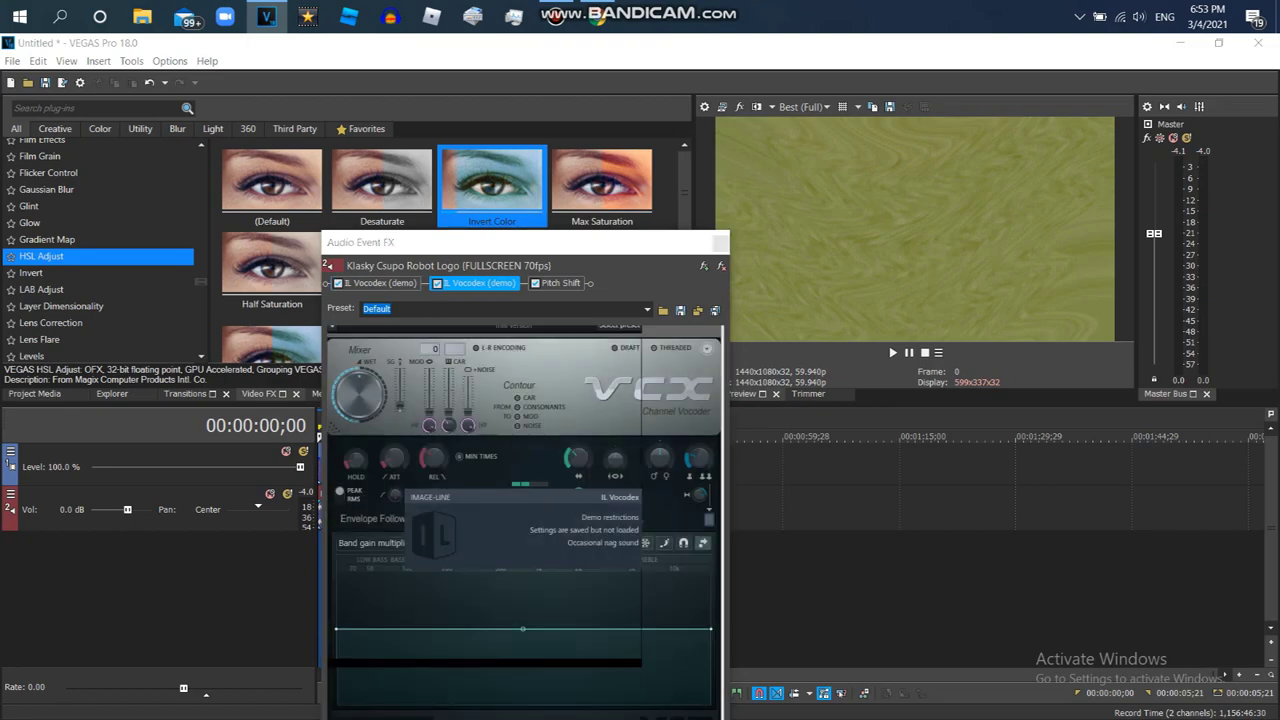
pyautogui.click(620, 327)
pyautogui.click(631, 425)
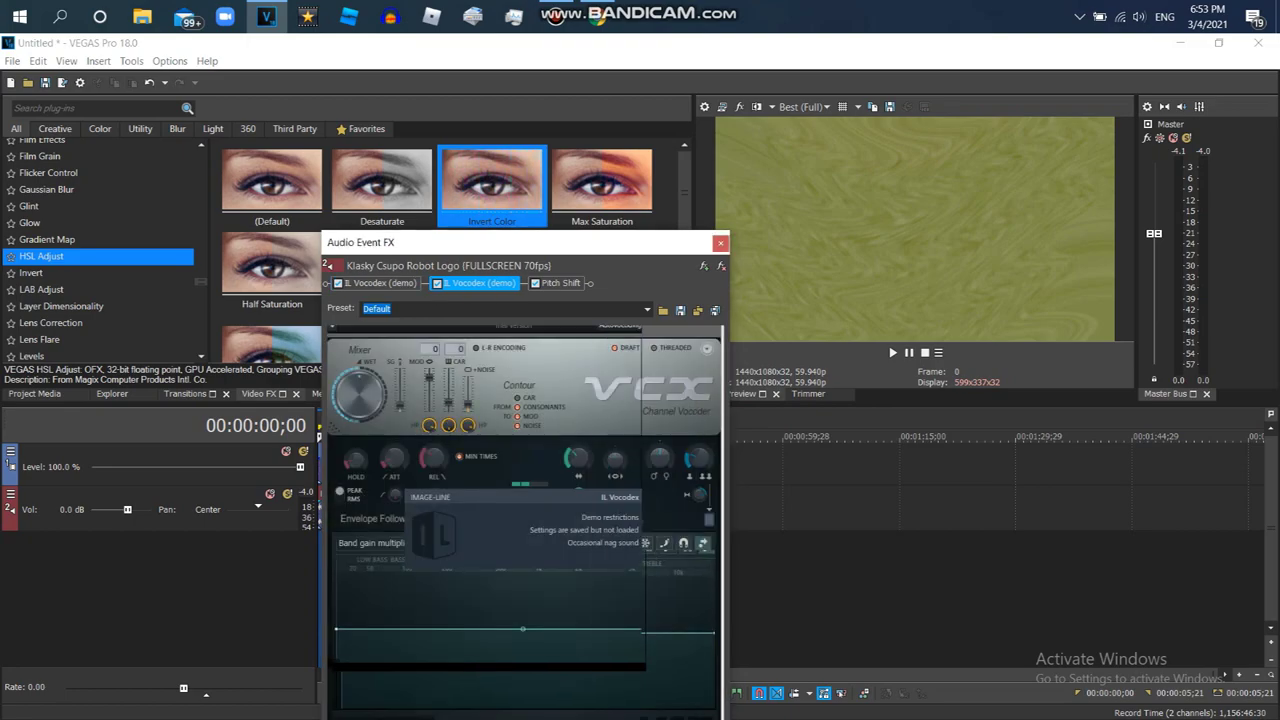
# Set Pitch Shift to preserve duration in mode A17. Drums, unpitched (minimum echo), lower the semitone shift to its minimum, and close the audio effects.
pyautogui.click(560, 283)
pyautogui.click(339, 466)
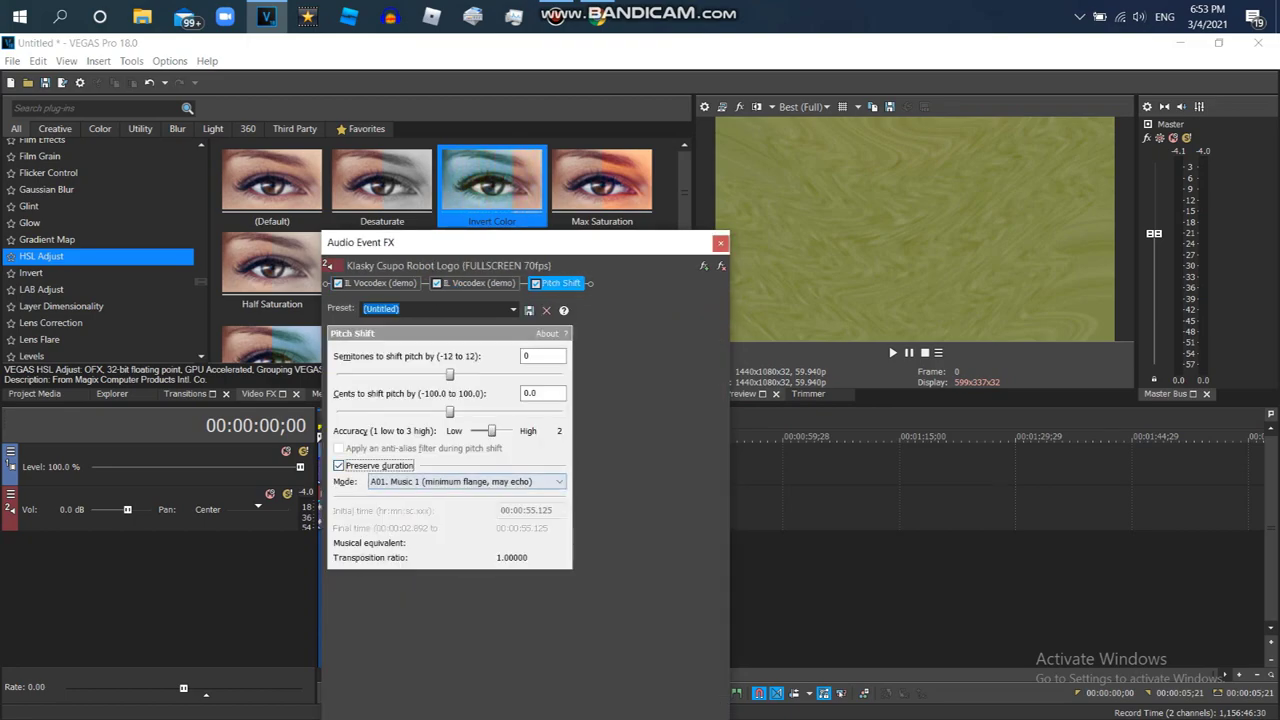
pyautogui.click(467, 482)
pyautogui.click(445, 666)
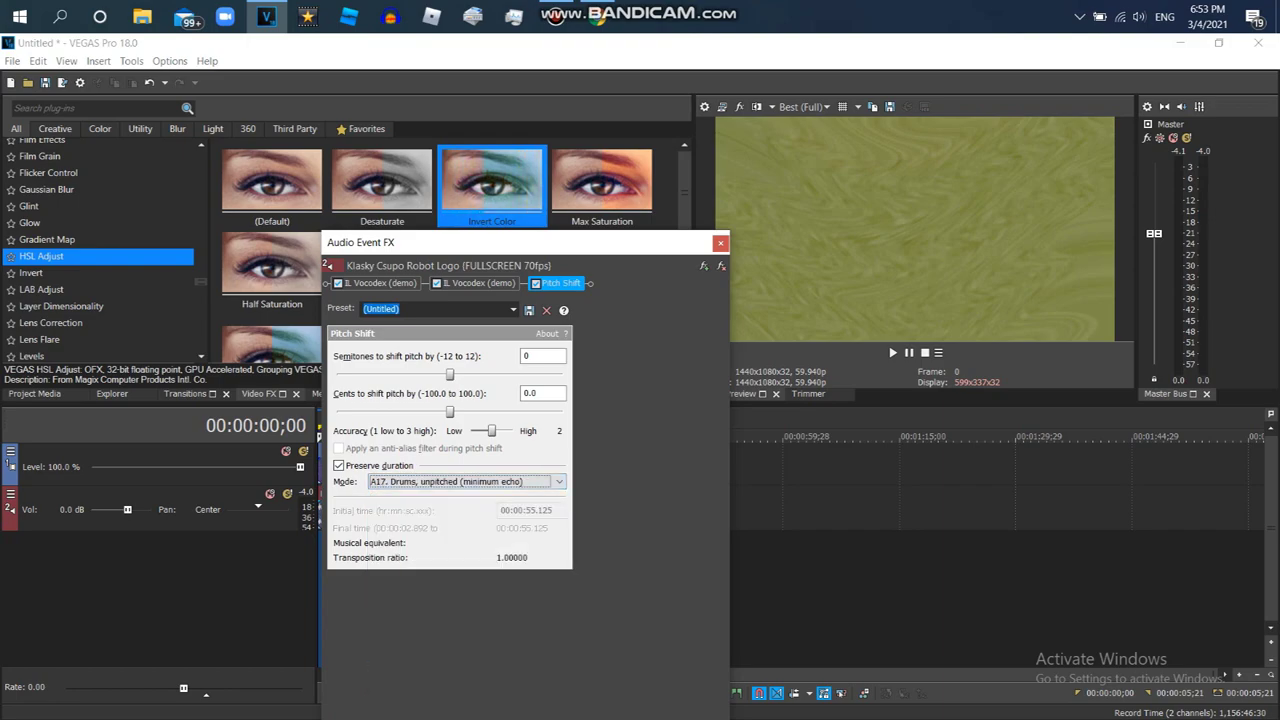
pyautogui.moveTo(449, 374); pyautogui.dragTo(337, 374)
pyautogui.click(720, 243)
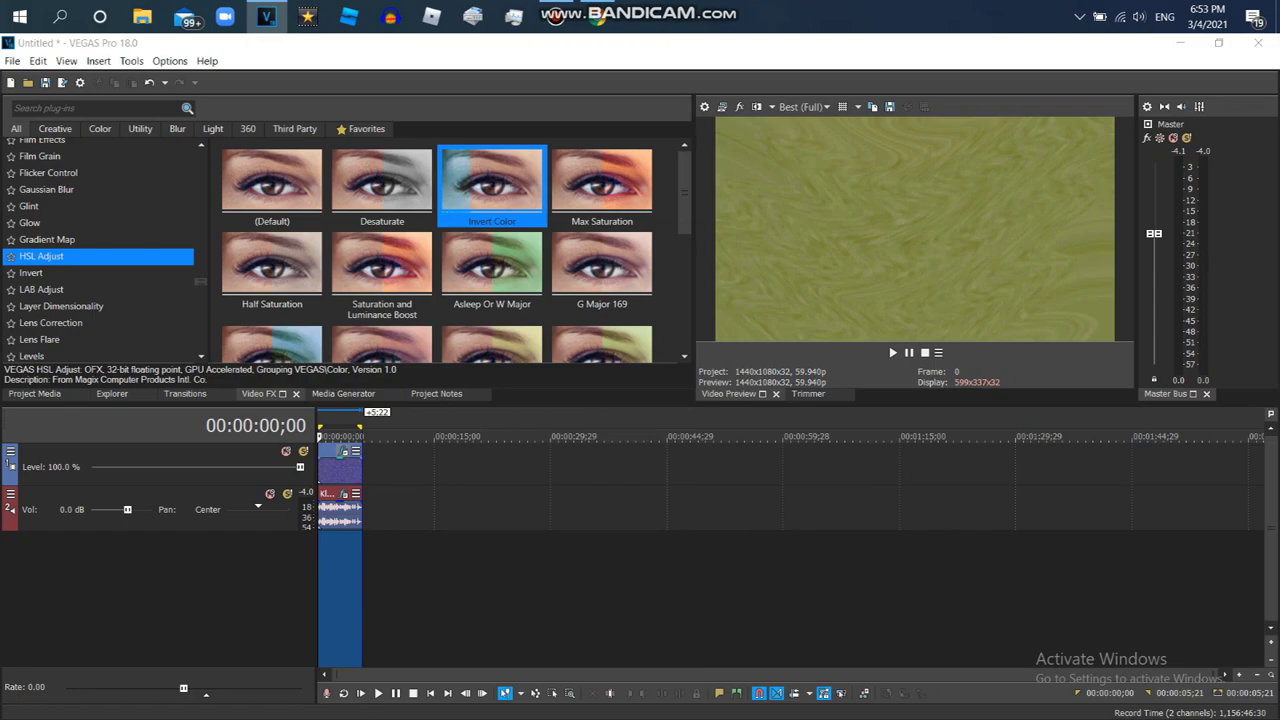
# Examine the settings of each effect in the video event's chain, from HSL Adjust to the last Deform.
pyautogui.click(343, 453)
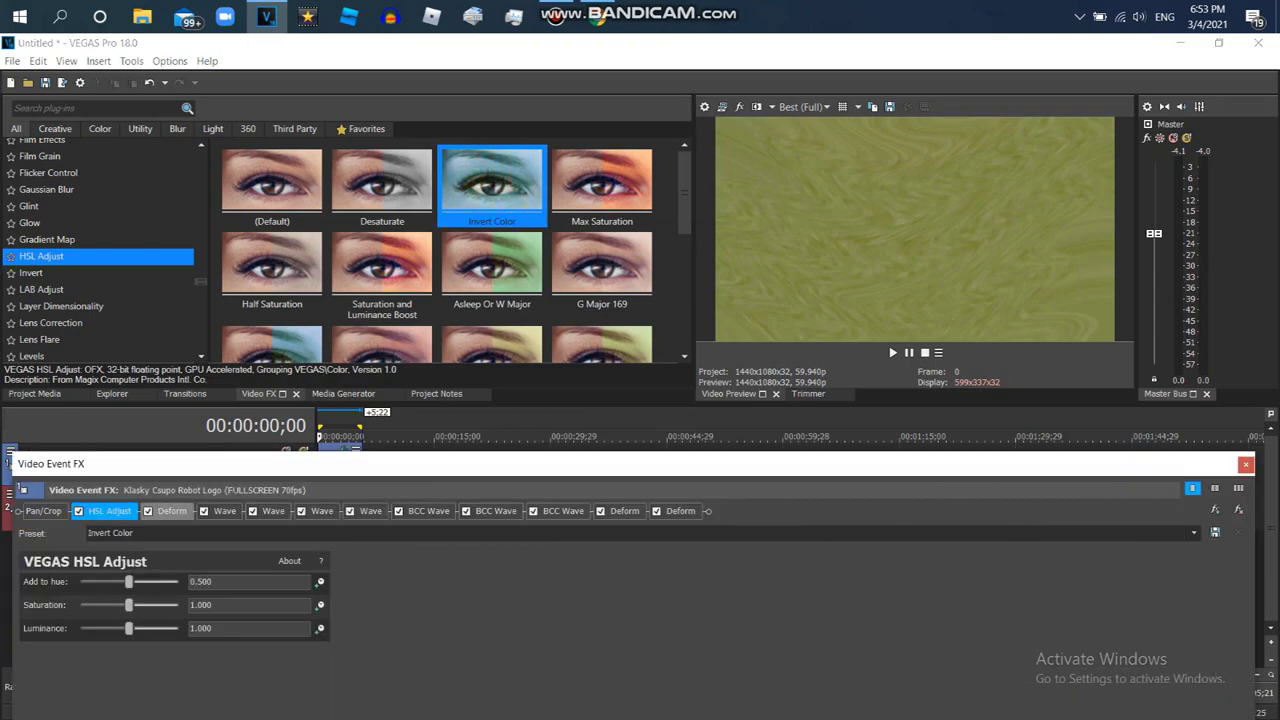
pyautogui.moveTo(190, 464); pyautogui.dragTo(183, 183)
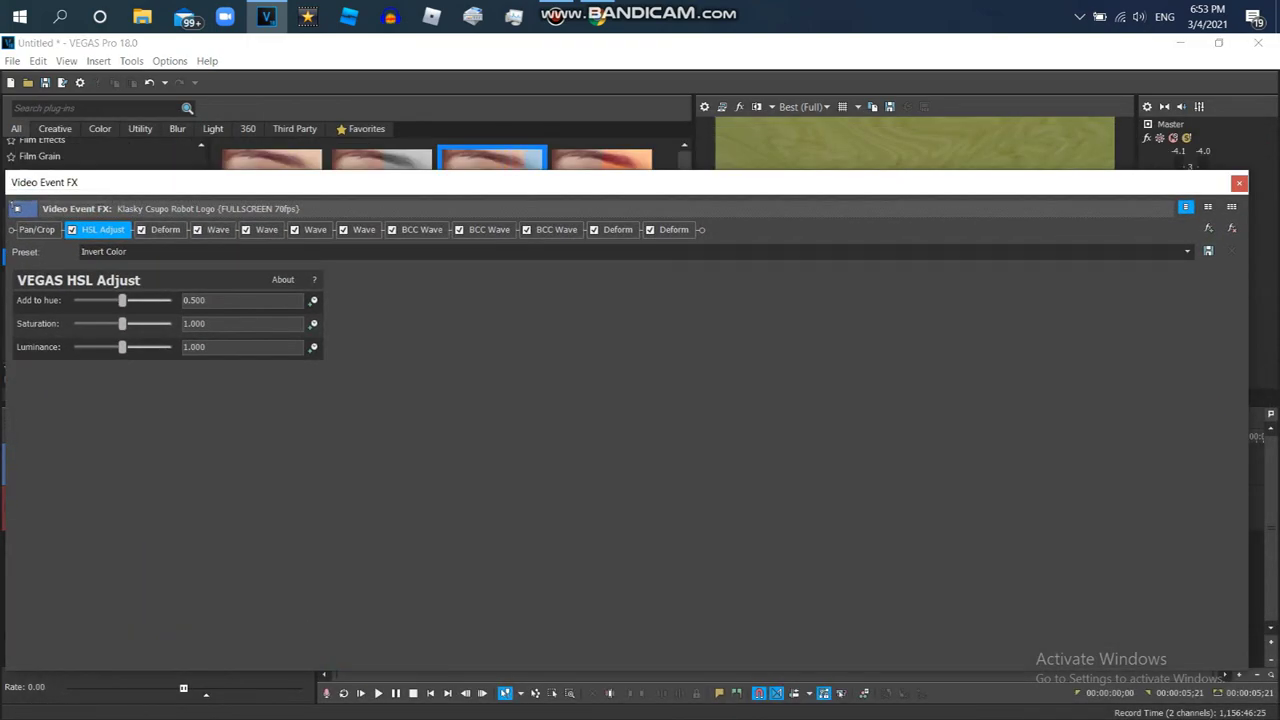
pyautogui.click(165, 230)
pyautogui.click(217, 230)
pyautogui.click(266, 230)
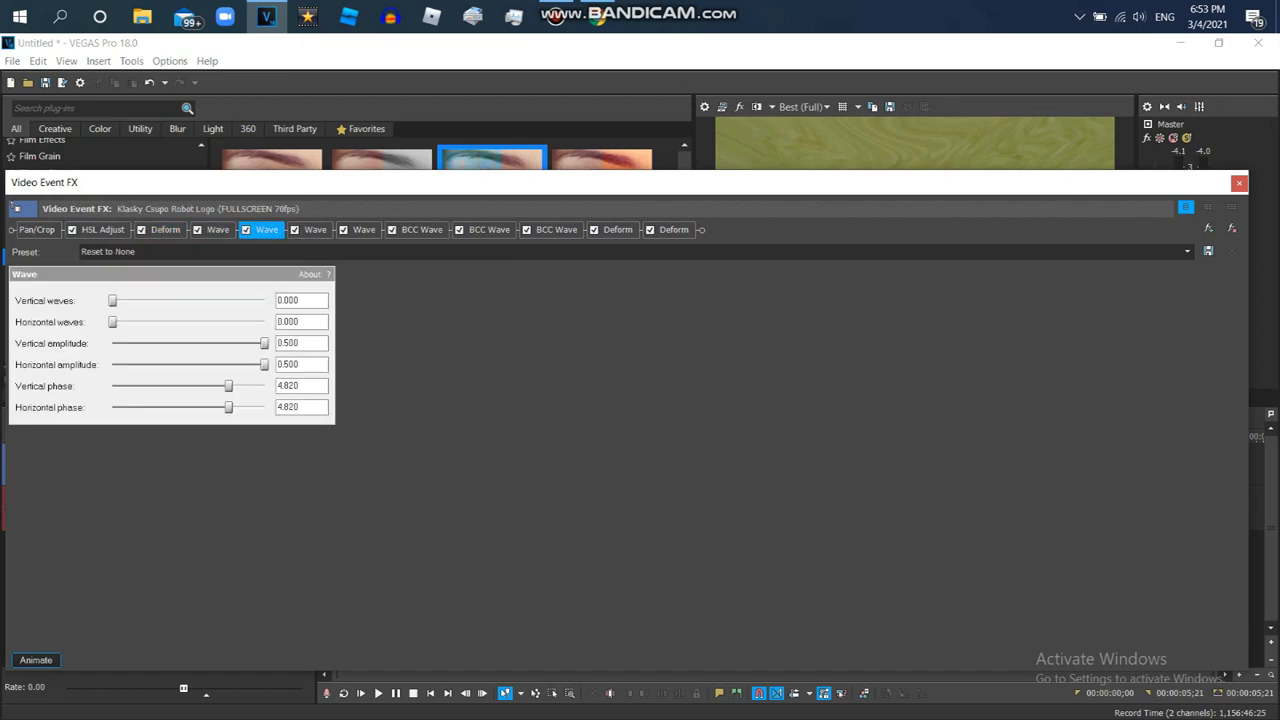
pyautogui.click(315, 230)
pyautogui.click(364, 230)
pyautogui.click(421, 230)
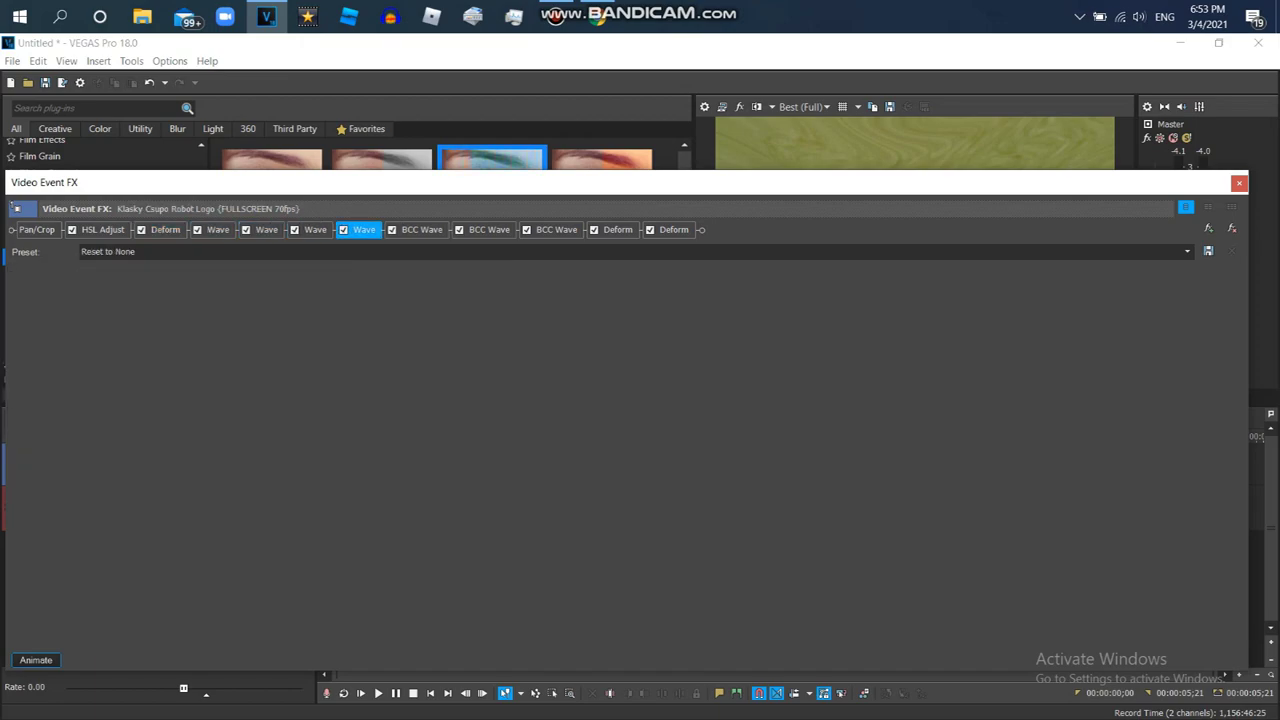
pyautogui.click(489, 230)
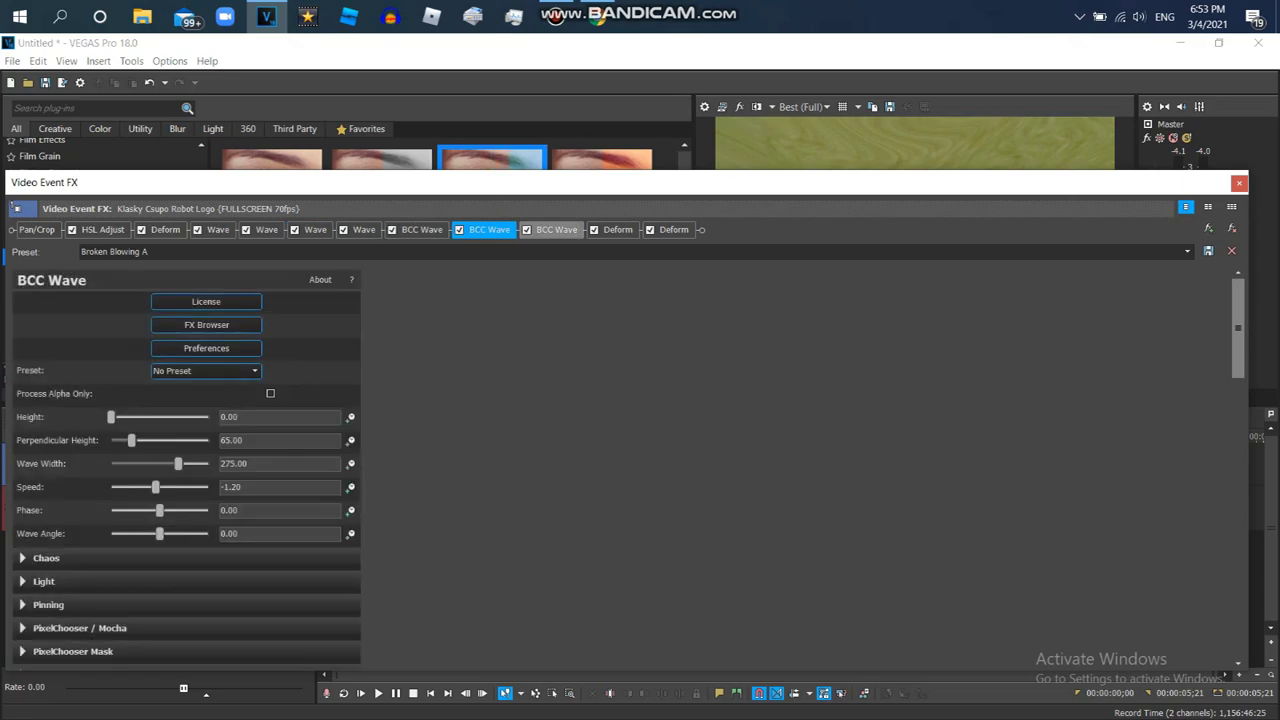
pyautogui.click(556, 230)
pyautogui.click(618, 230)
pyautogui.click(674, 230)
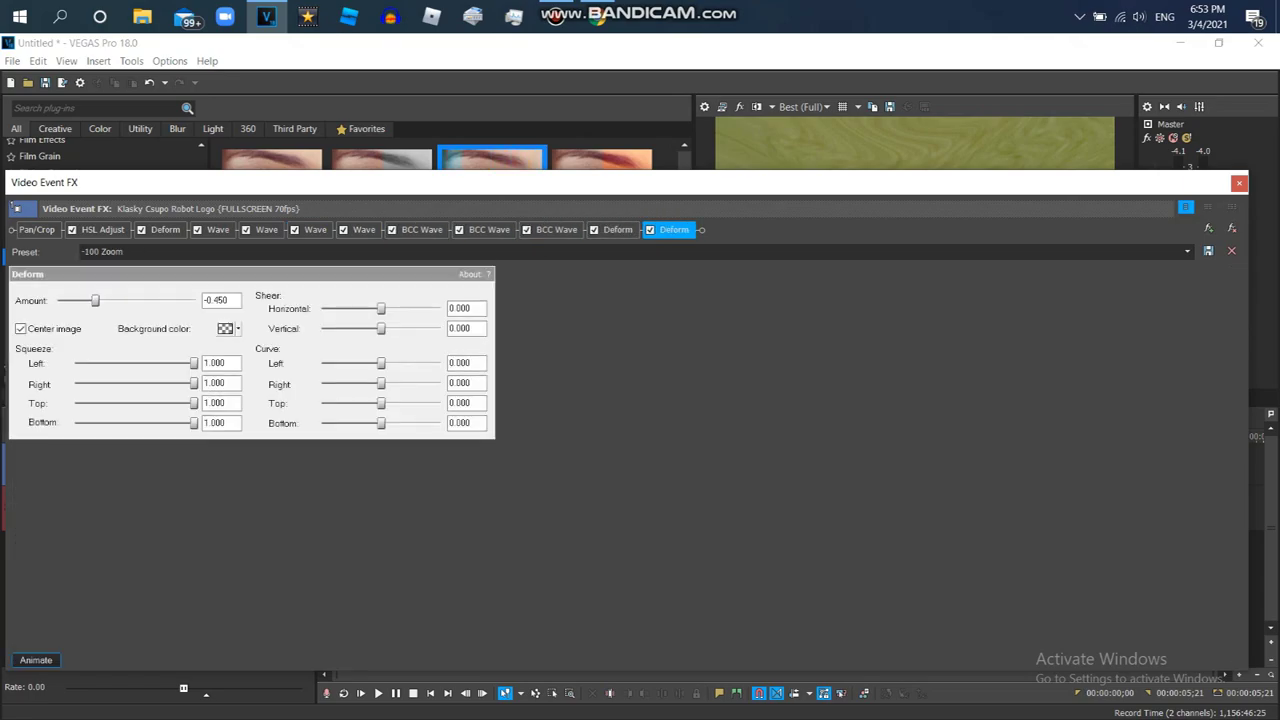
# Save the complete video effect chain as a plug-in package named Videoup V700 and close the effects window.
pyautogui.click(1209, 229)
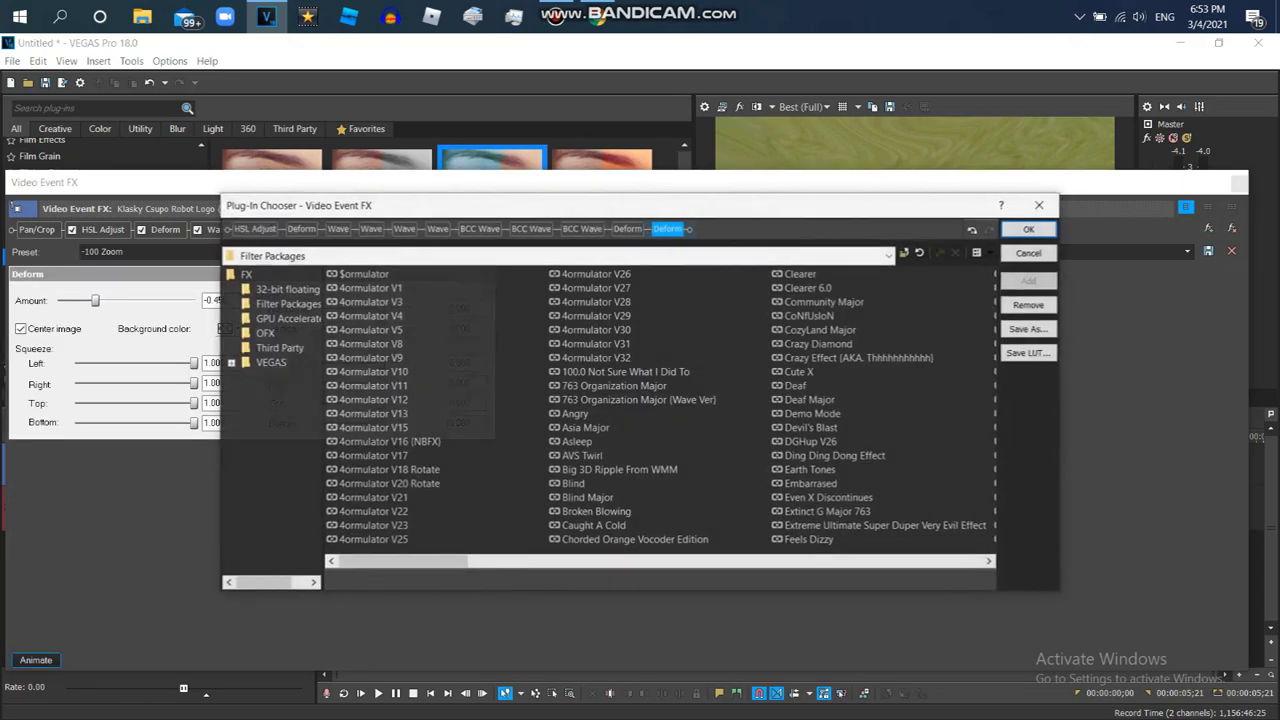
pyautogui.click(1029, 329)
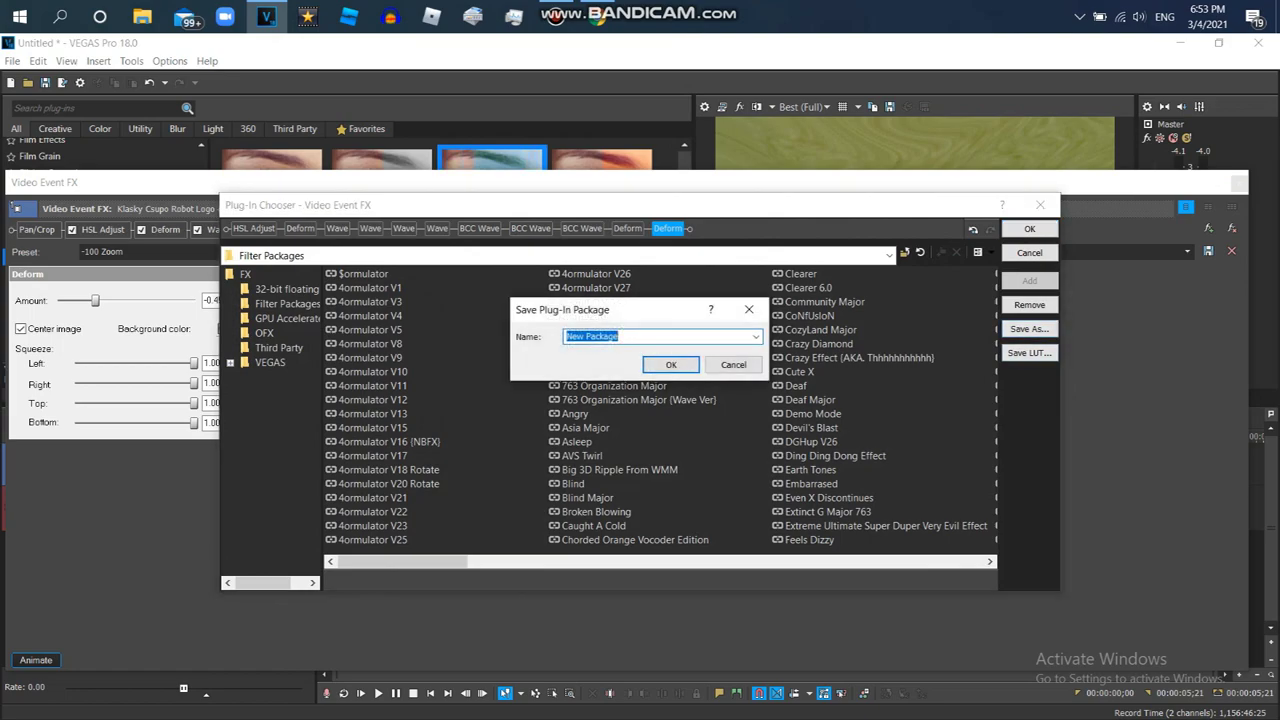
pyautogui.write('Videoup V700')
pyautogui.click(671, 364)
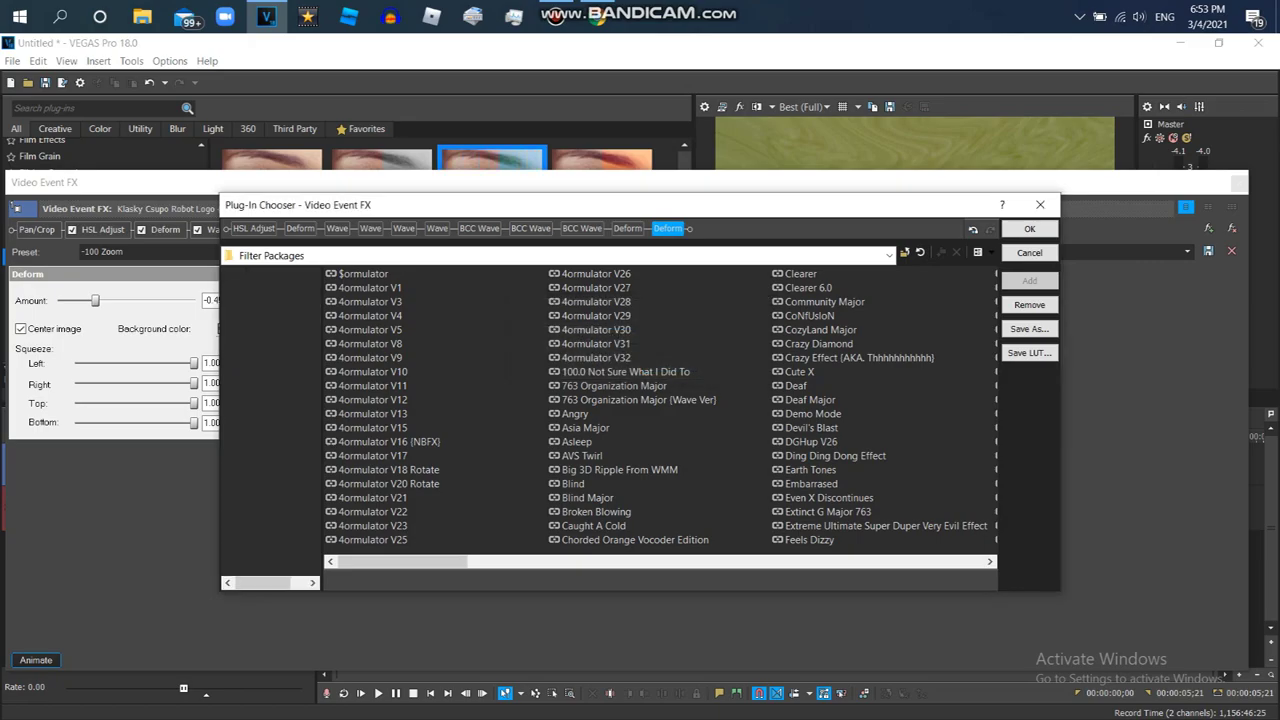
pyautogui.click(1029, 228)
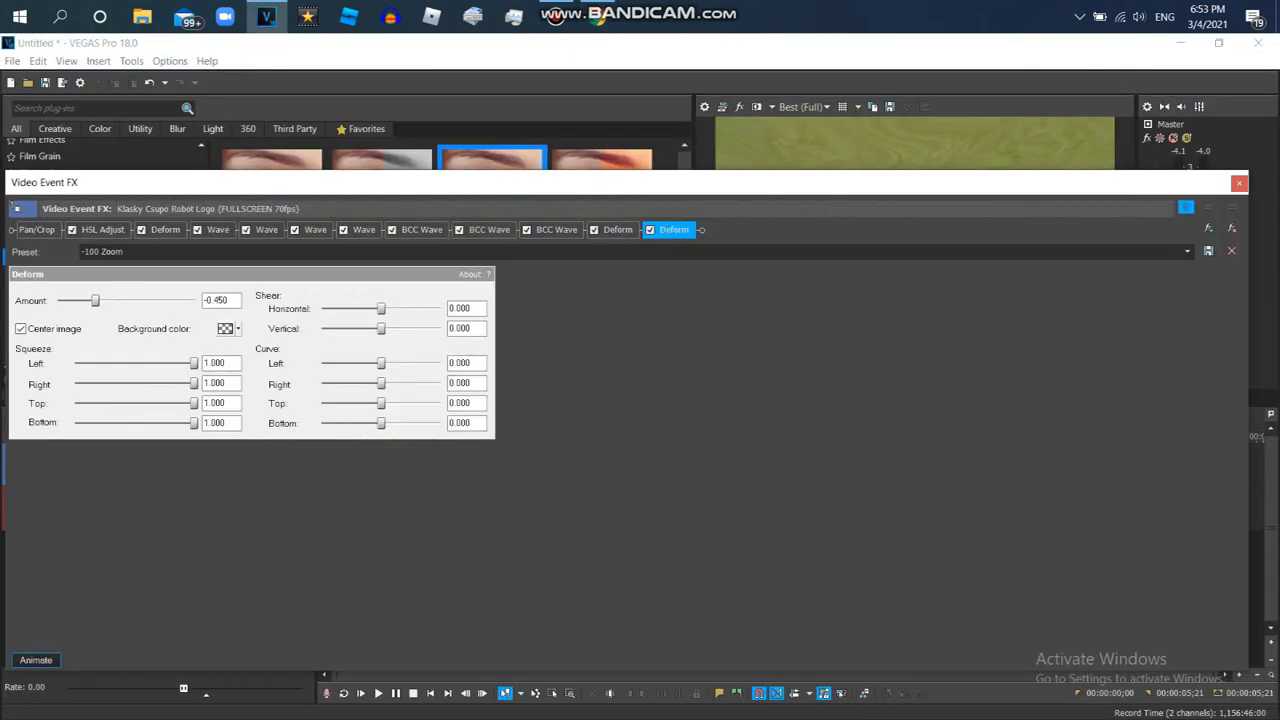
pyautogui.click(1239, 182)
# Pause the Super Mario 64 music video in Chrome, return to VEGAS Pro and play the clip to review the result.
pyautogui.click(597, 16)
pyautogui.press('space')
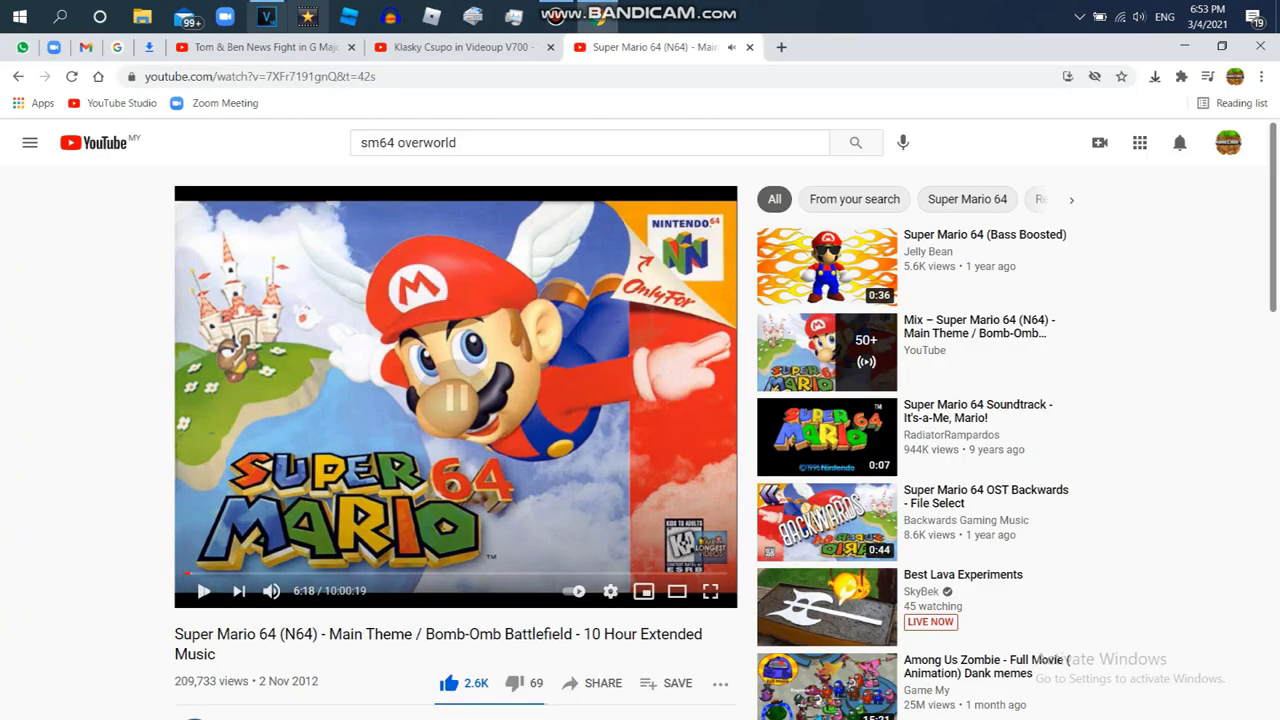
pyautogui.click(267, 16)
pyautogui.press('space')
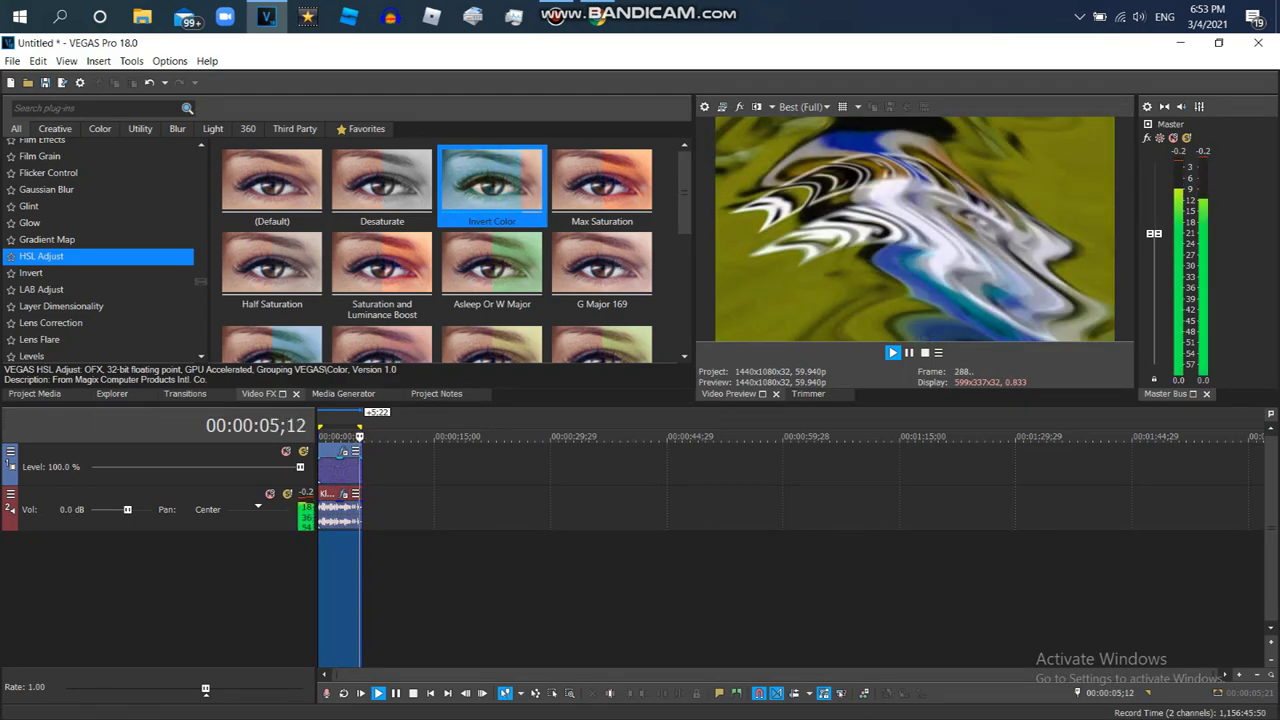
pyautogui.press('space')
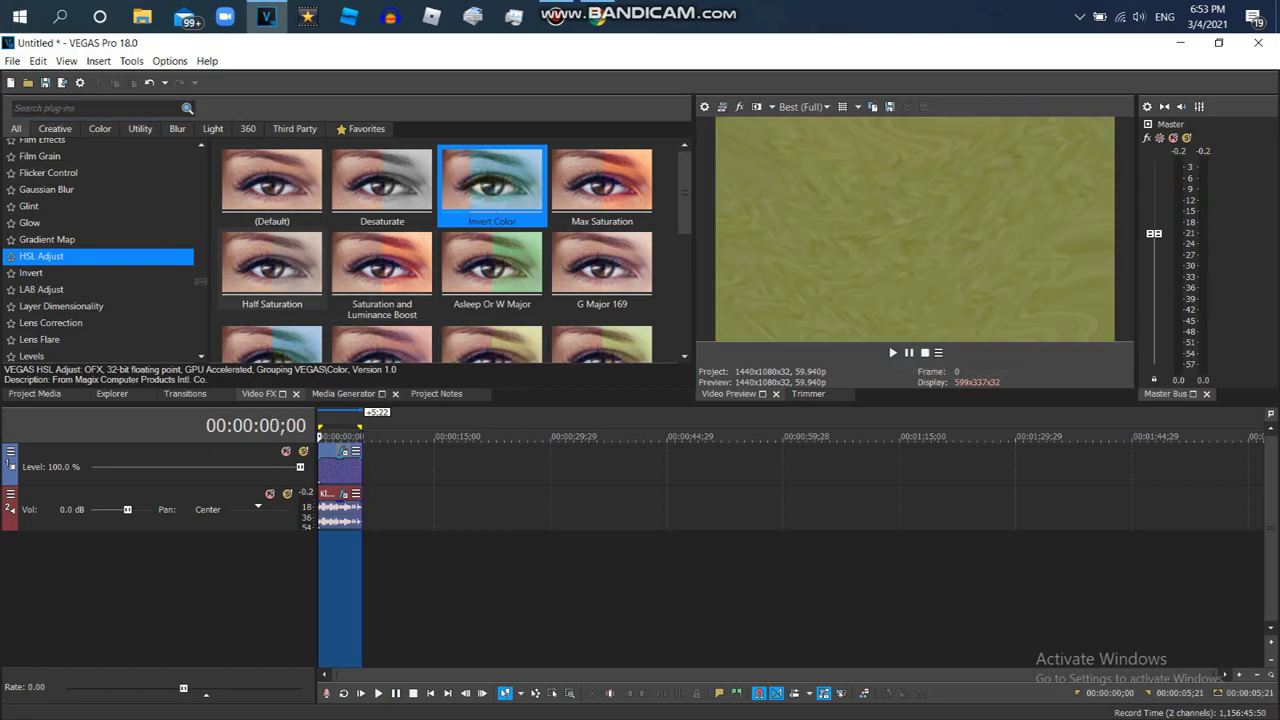
# Render the clip with the Windows Media Video V11 20 Mbps HD 1080-30p template as "Klasky Csupo in Videoup V700 (BCC Wave And Deform Version)".
pyautogui.click(12, 61)
pyautogui.press('Escape')
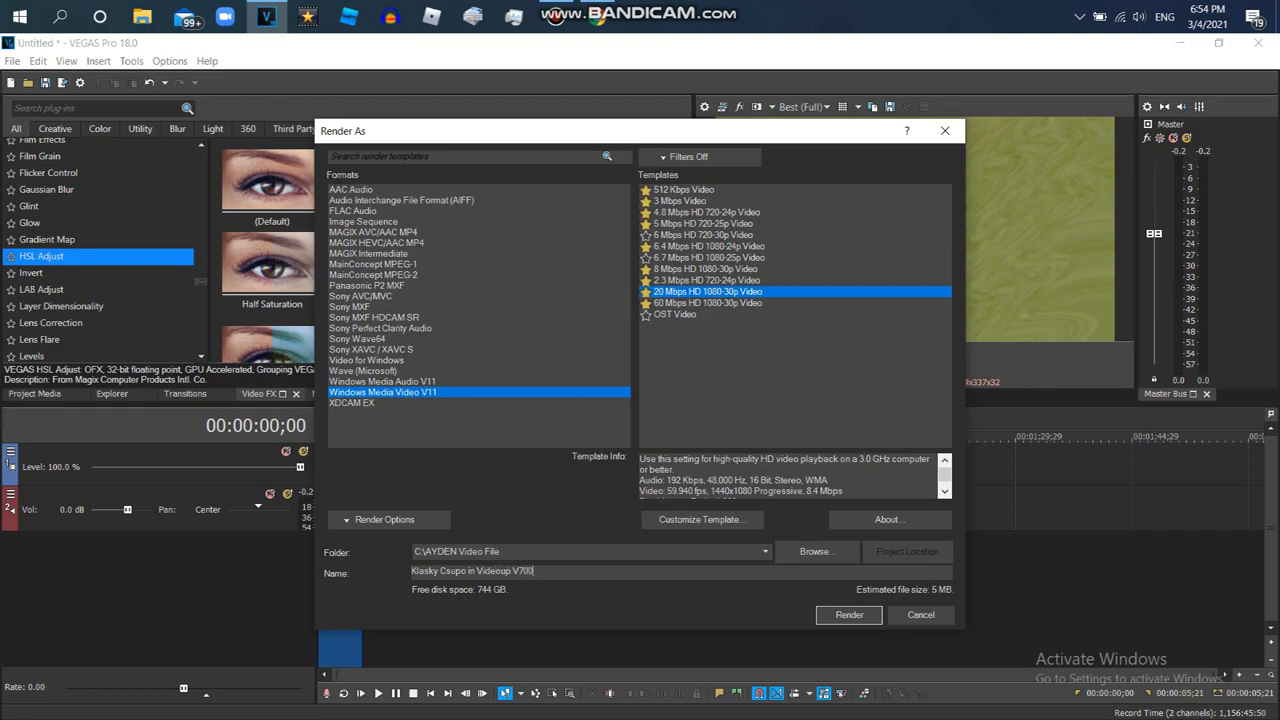
pyautogui.write('BCC Wav')
pyautogui.press('BackSpace')
pyautogui.press('BackSpace')
pyautogui.write('ave And Deform Version')
pyautogui.click(849, 615)
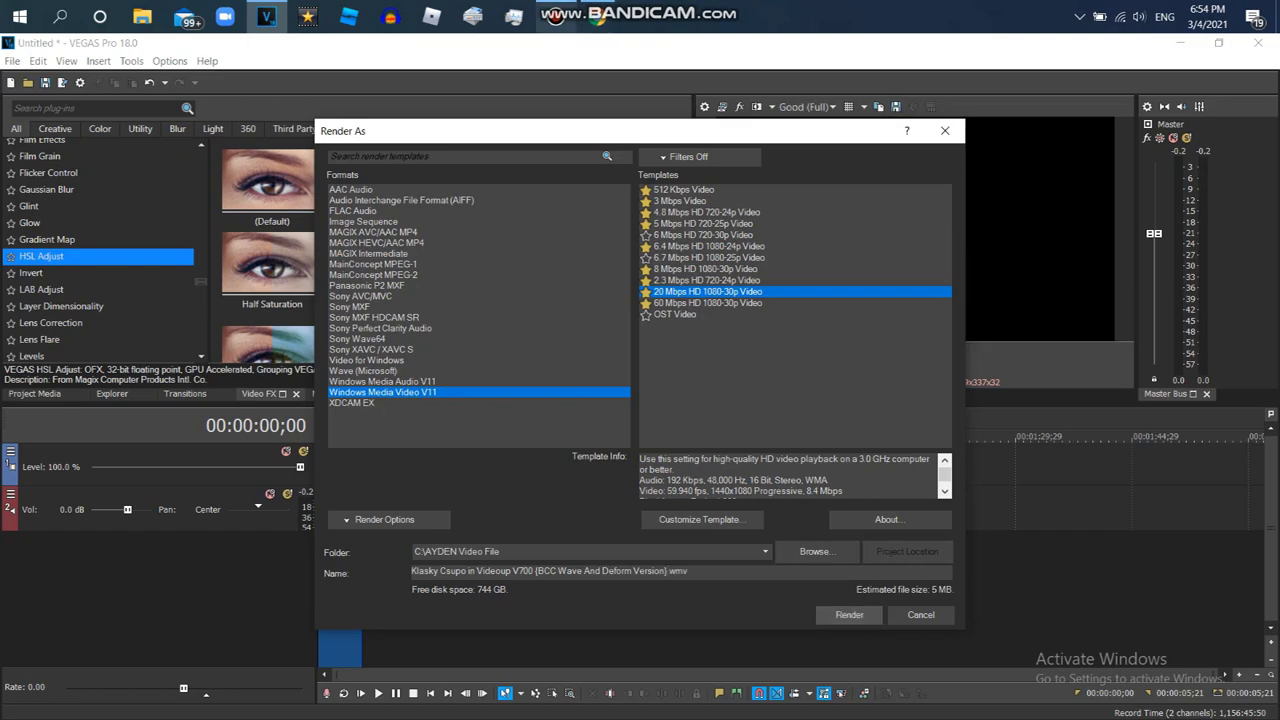
pyautogui.moveTo(556, 16)
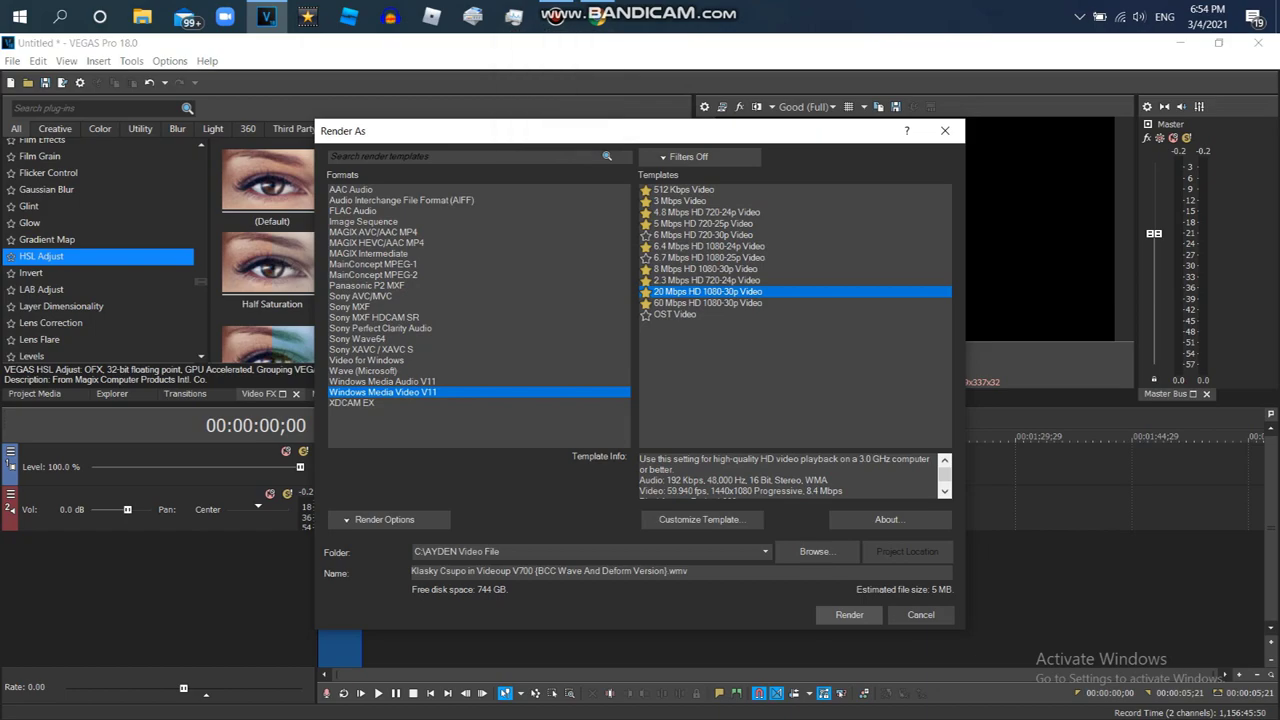
pyautogui.press('Return')
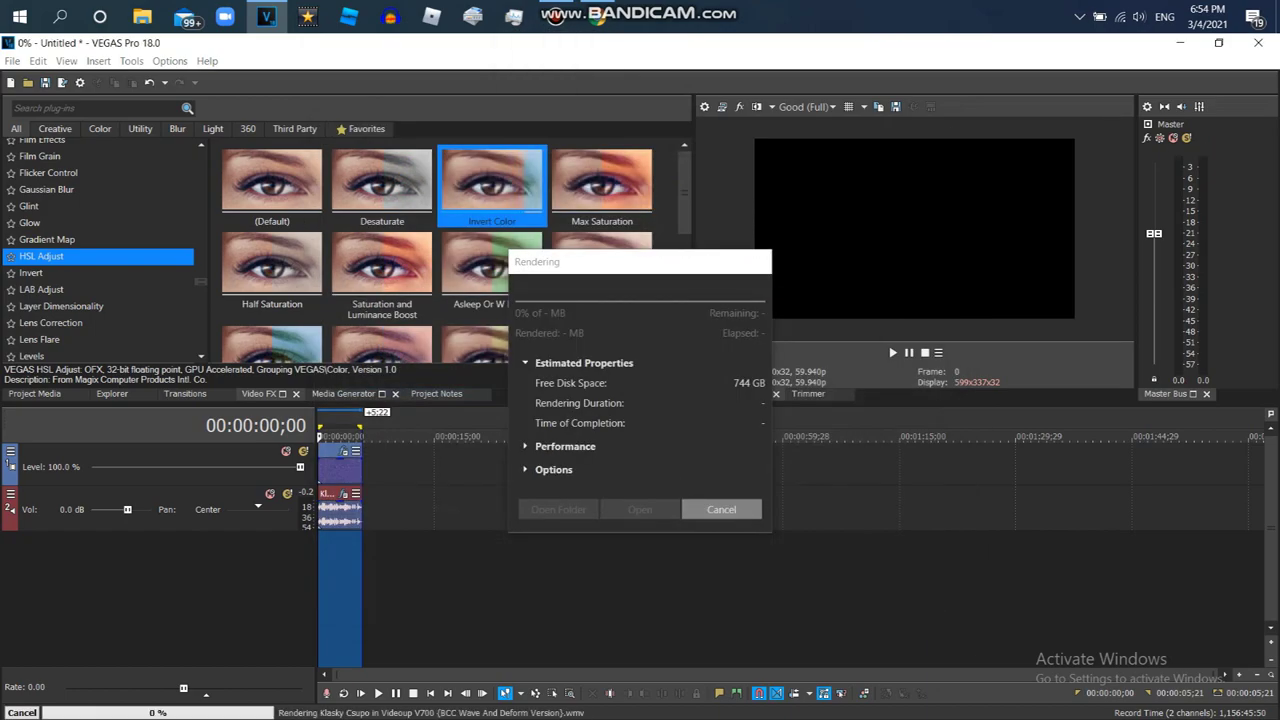